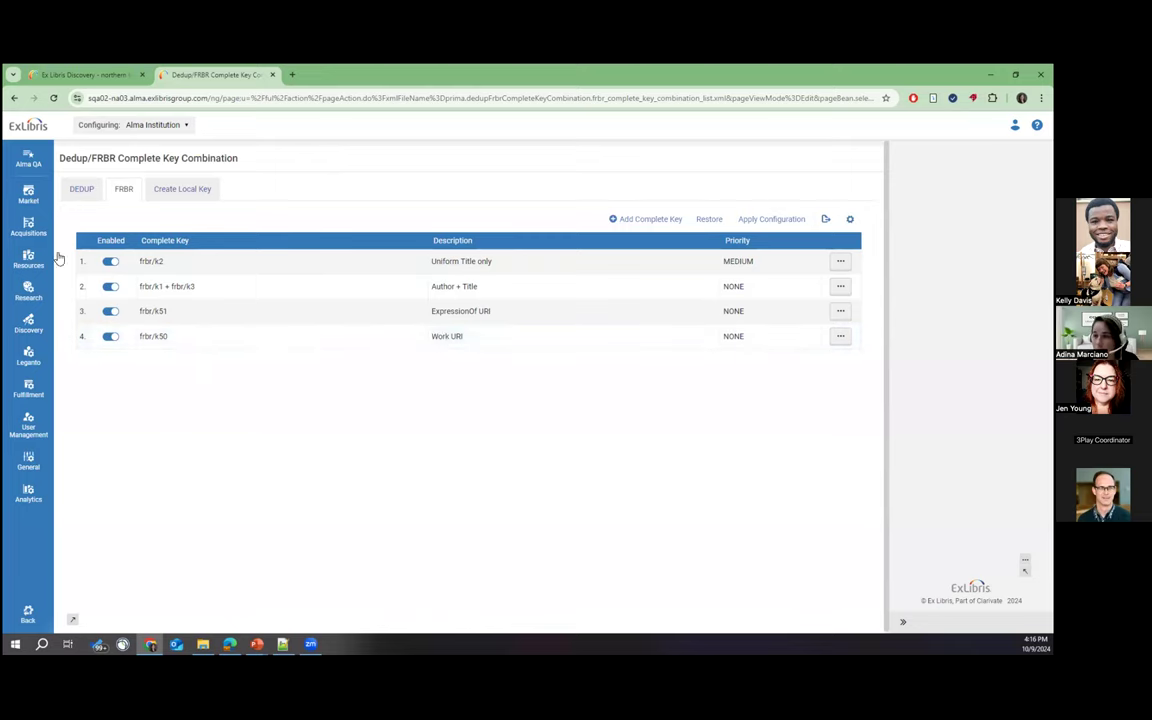
Switch to the discovery search results and list all versions of the Northern lights title.
left_click(74, 76)
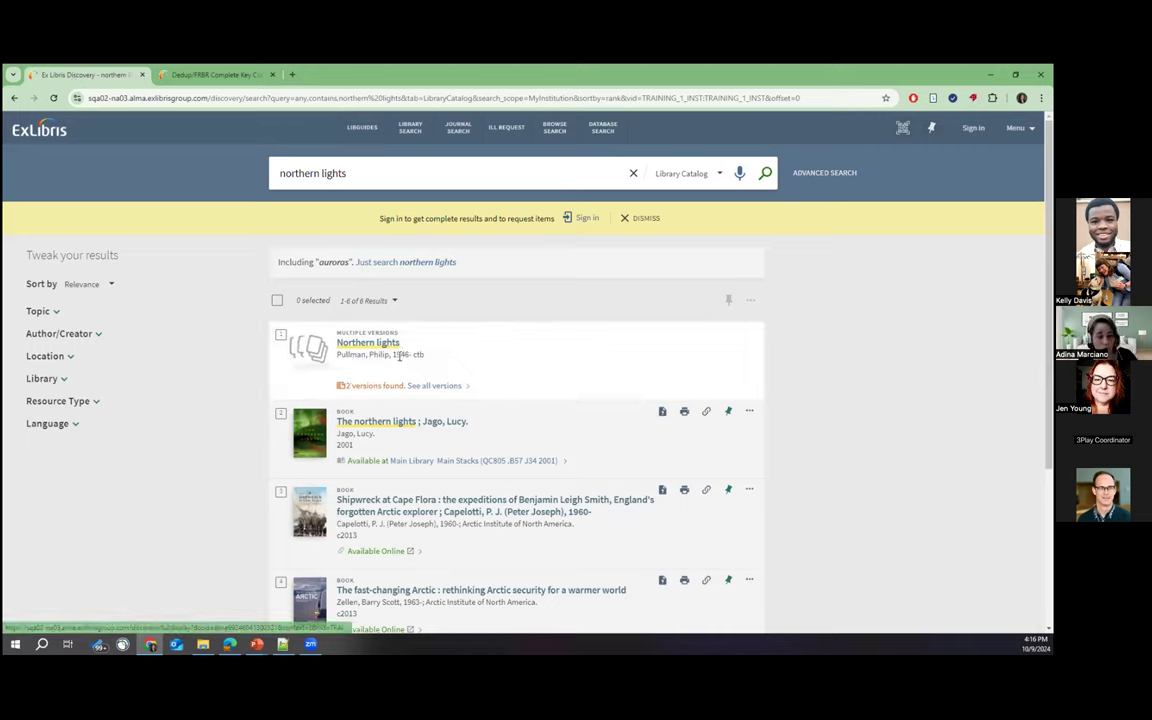
left_click(352, 389)
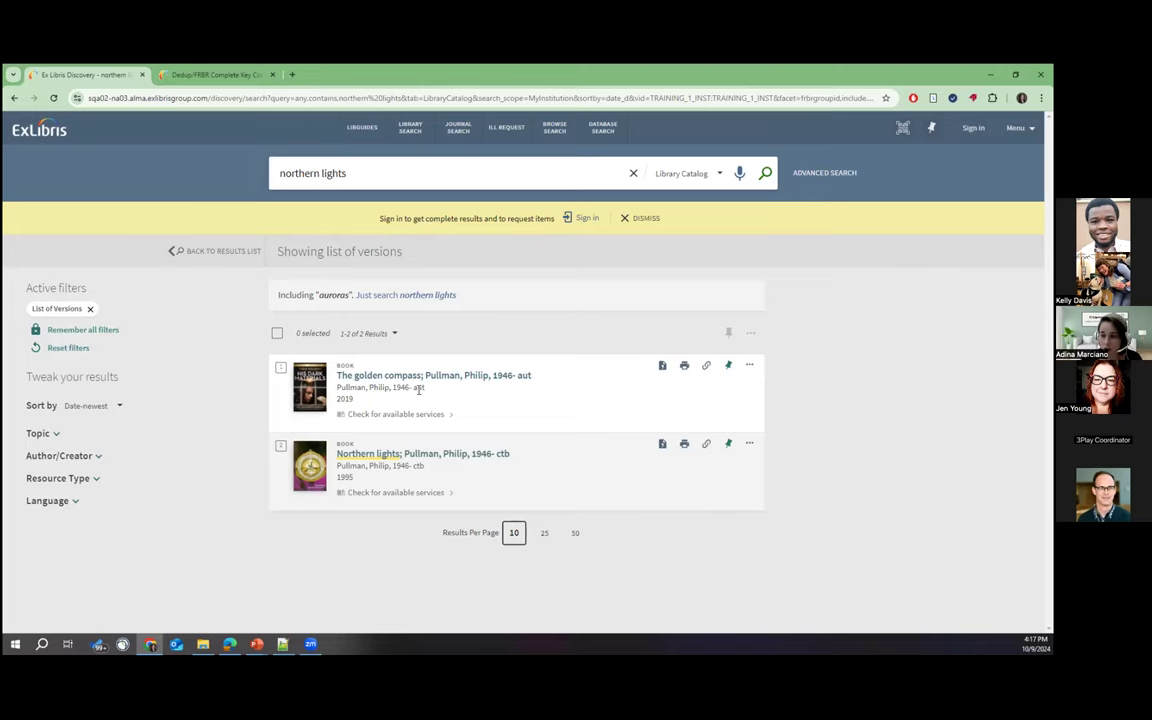
Switch back to Alma, leave the configuration area, and search Works by keywords for *.
left_click(203, 75)
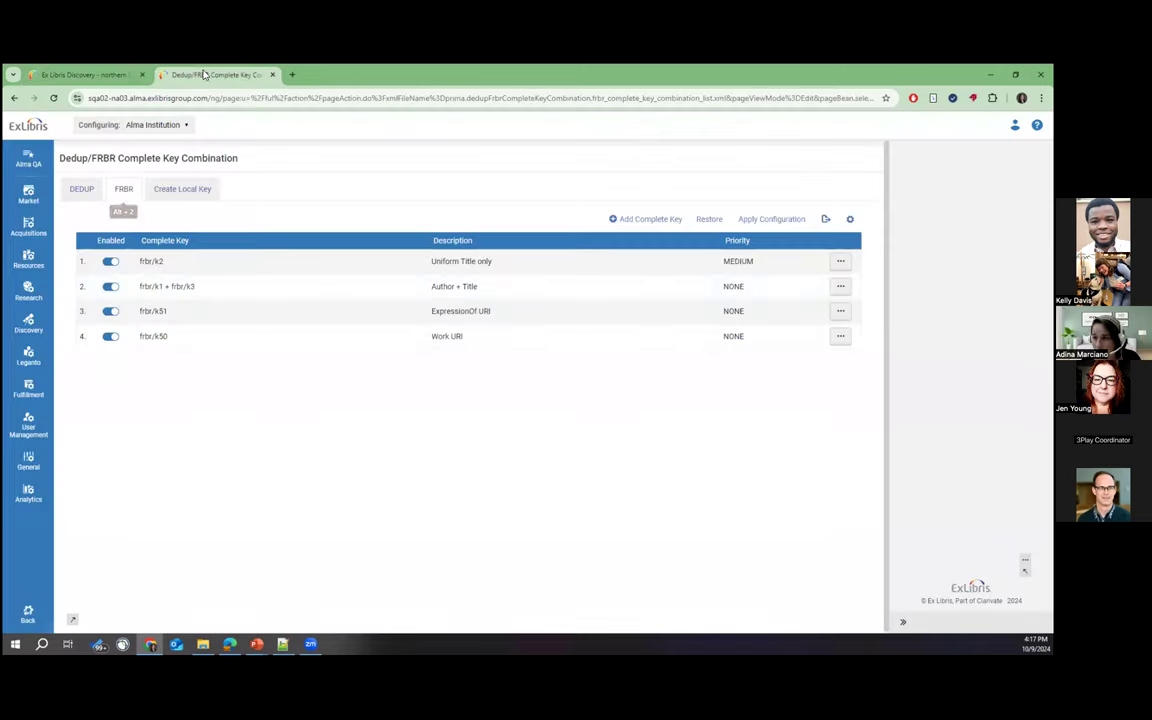
left_click(18, 617)
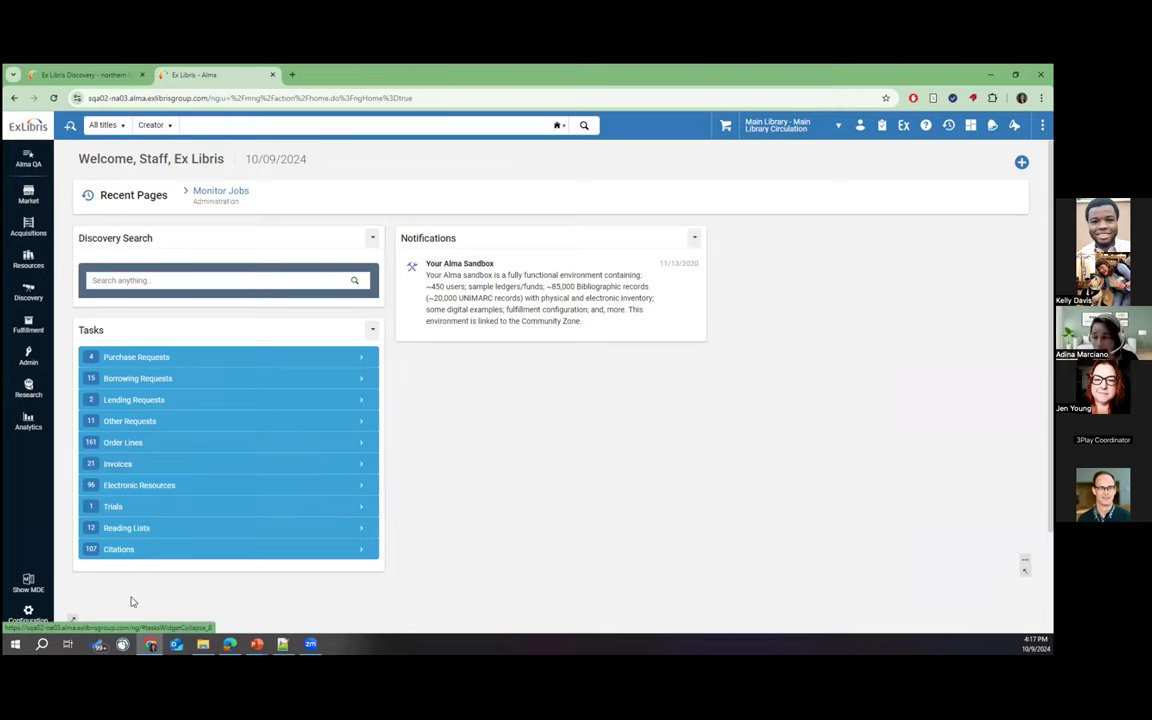
left_click(105, 128)
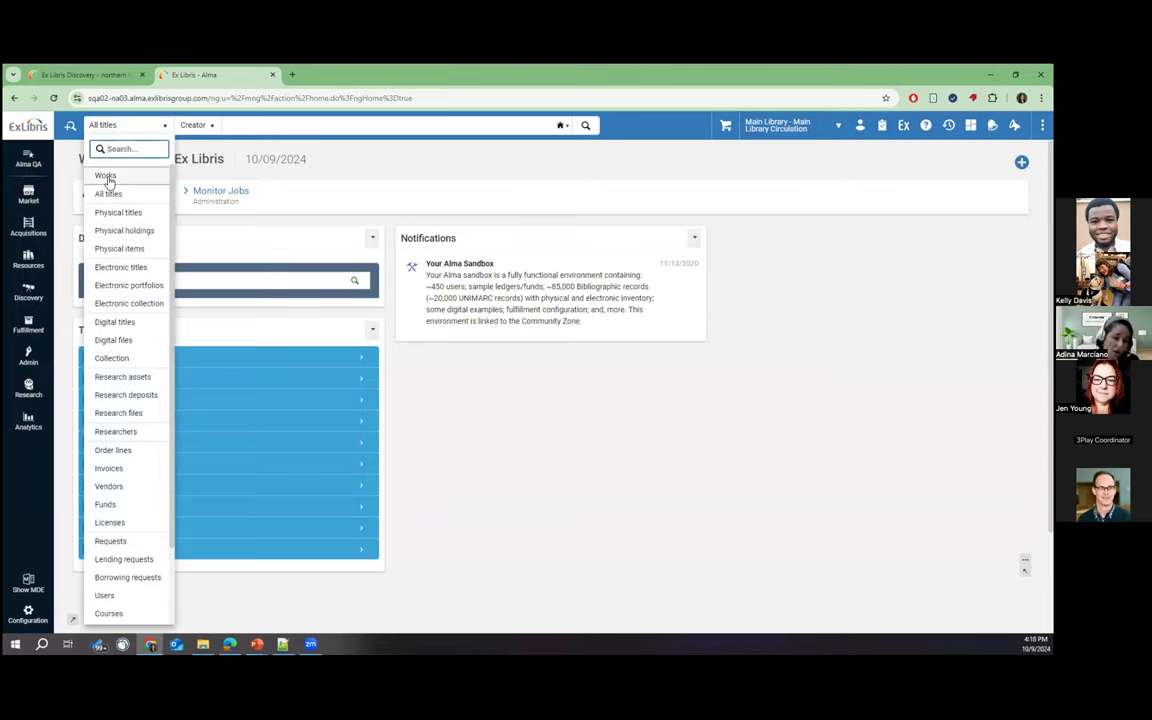
left_click(106, 176)
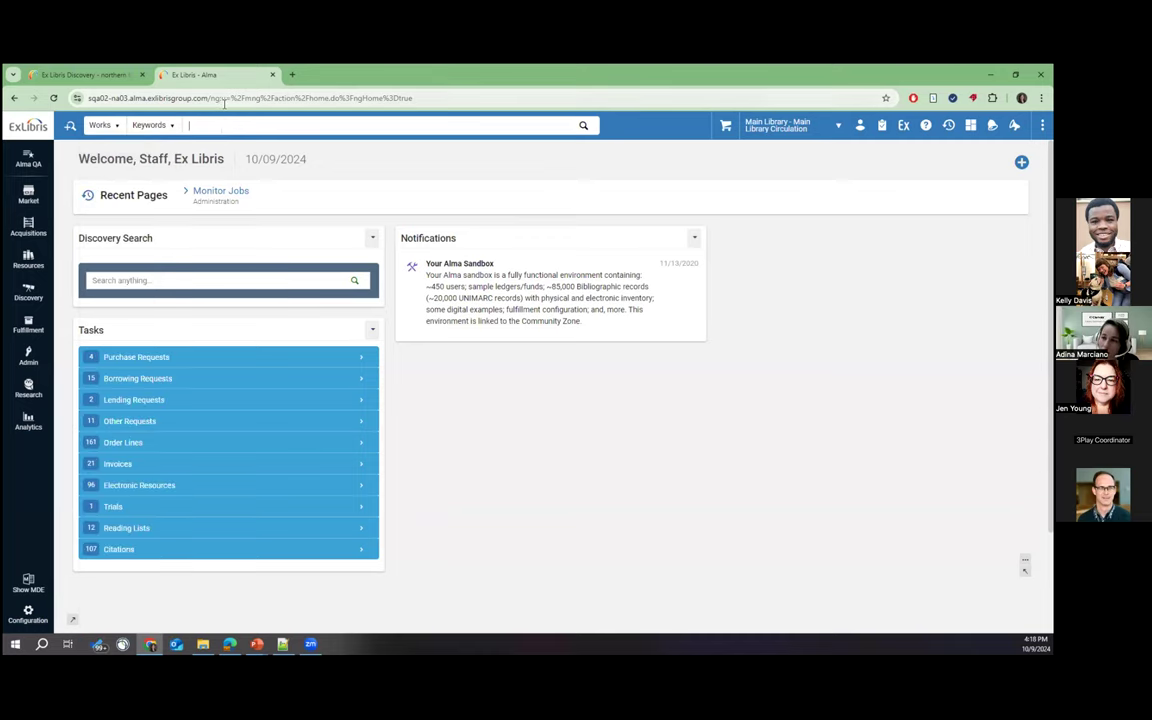
type("*")
key("Return")
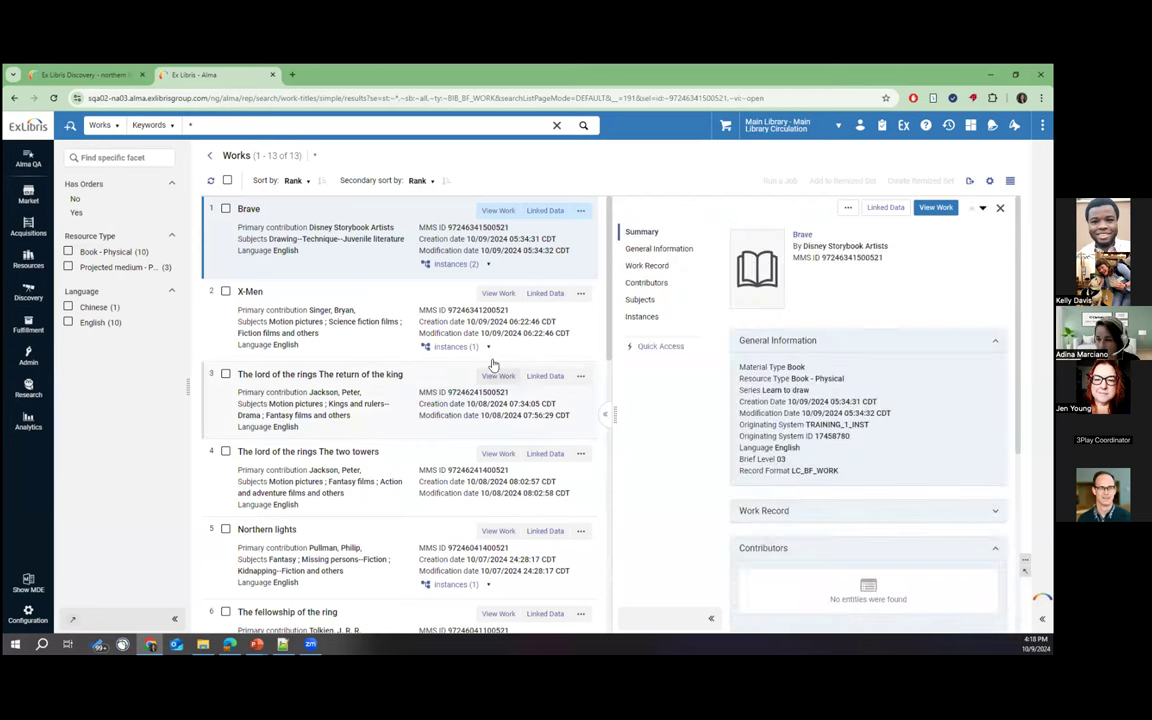
Review the contributor page of the work All our relations and open the 2005 Recovering the sacred title listed there.
scroll(398, 374, "down", 7)
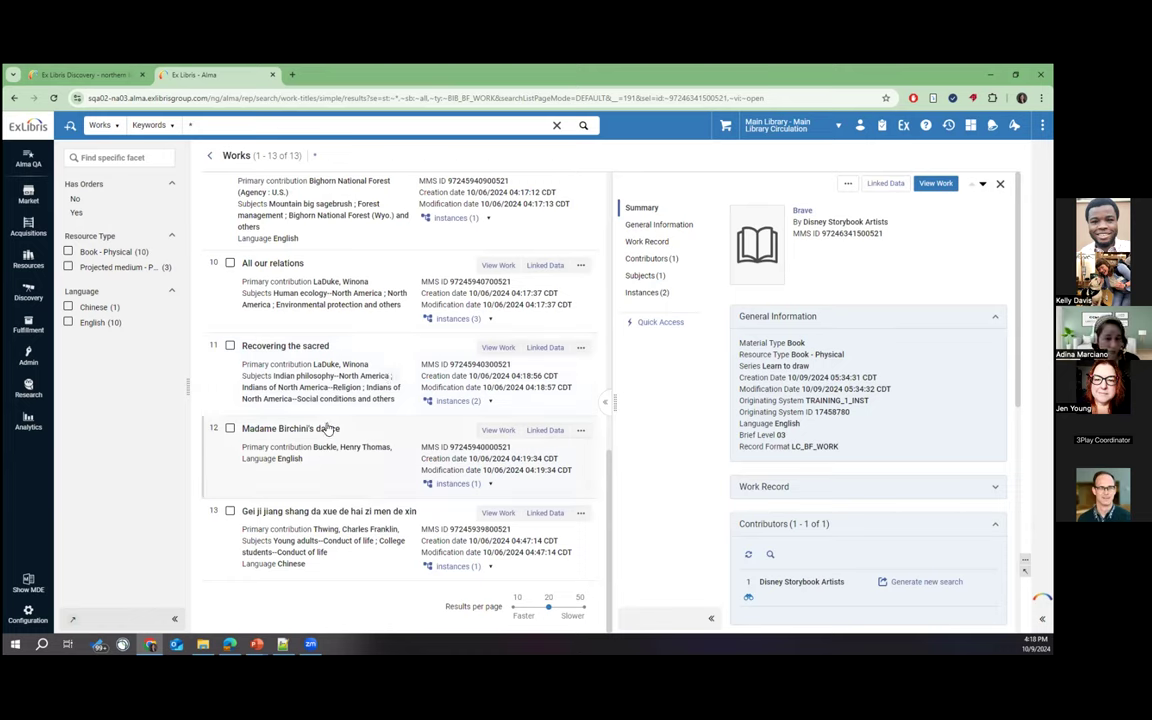
left_click(404, 291)
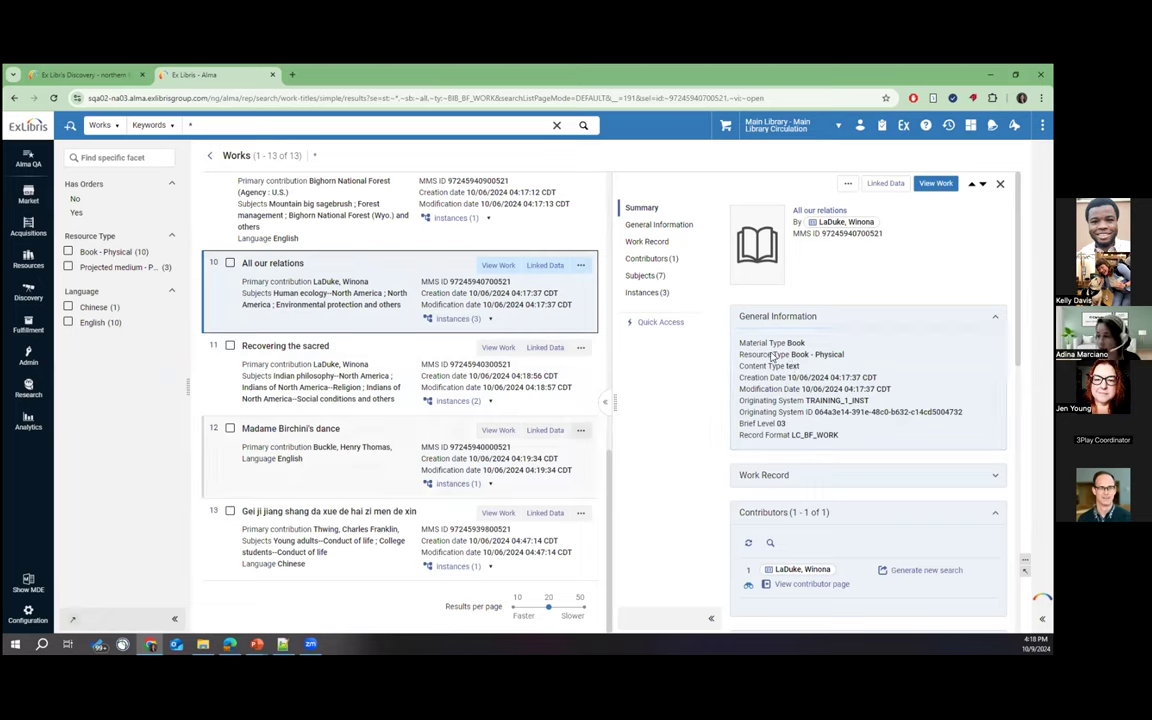
left_click(855, 230)
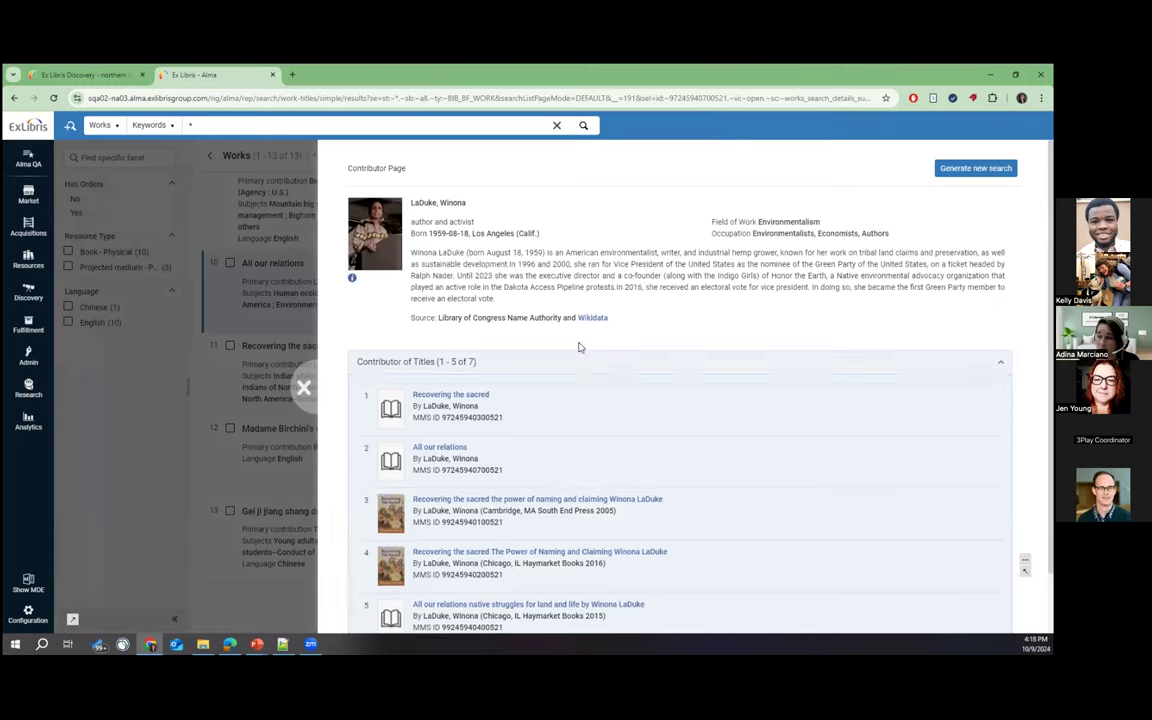
scroll(578, 347, "down", 1)
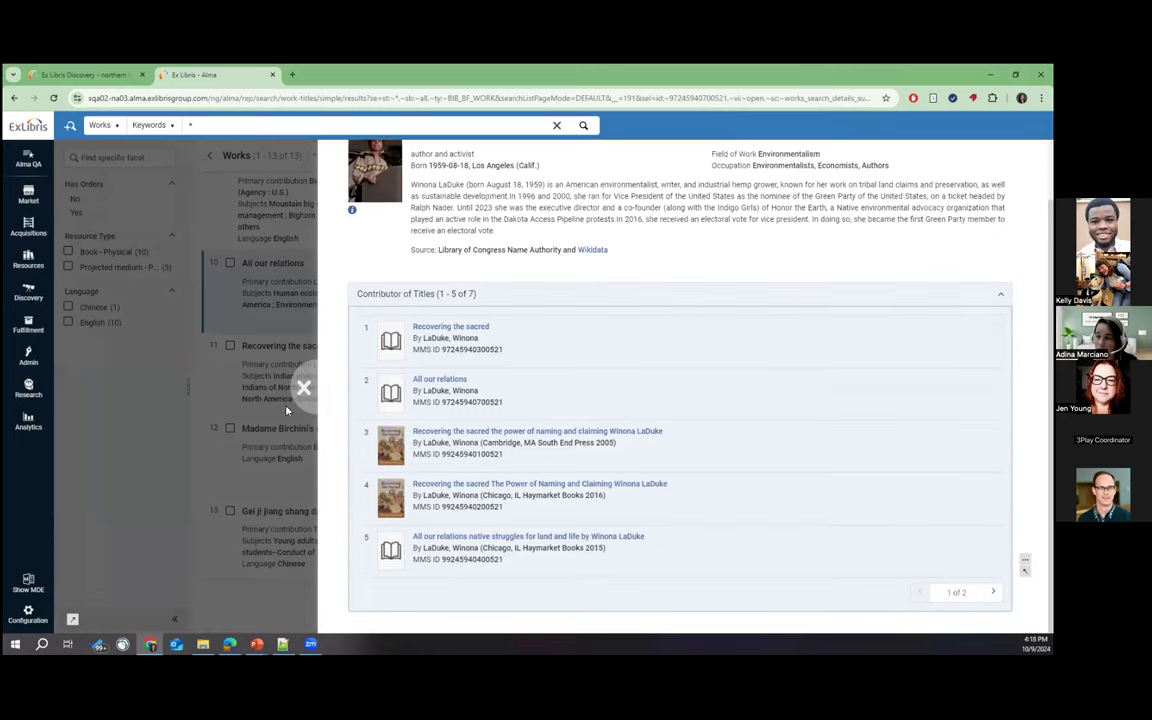
left_click(446, 432)
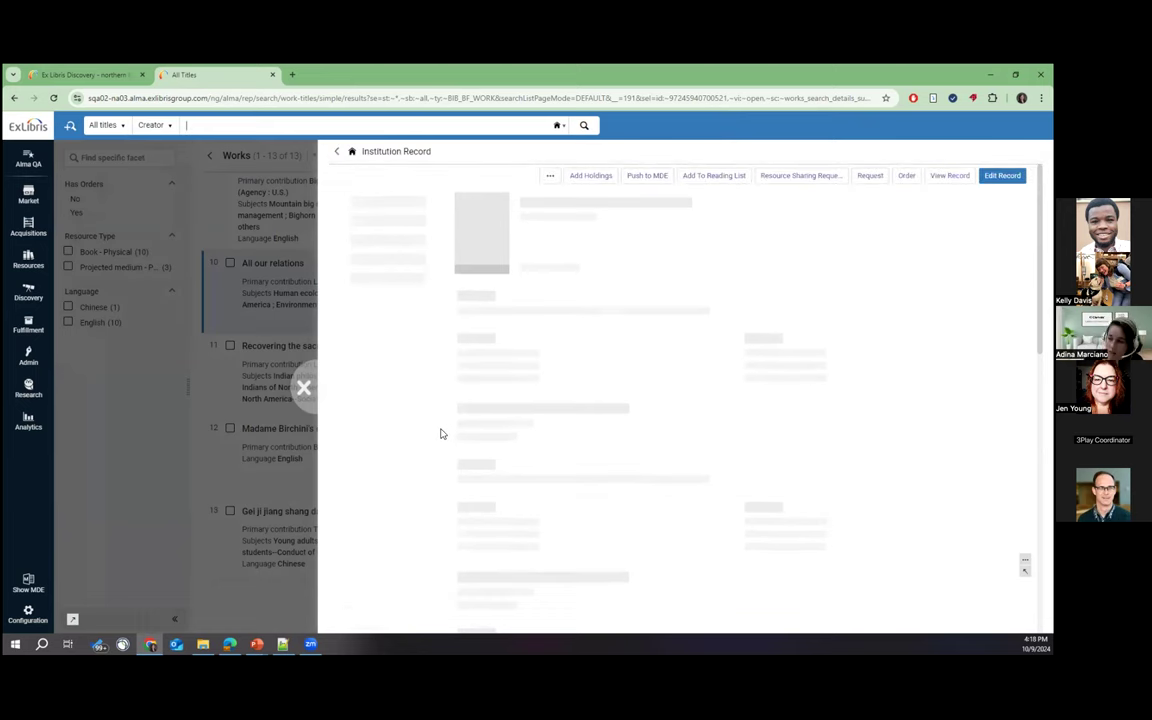
left_click(302, 388)
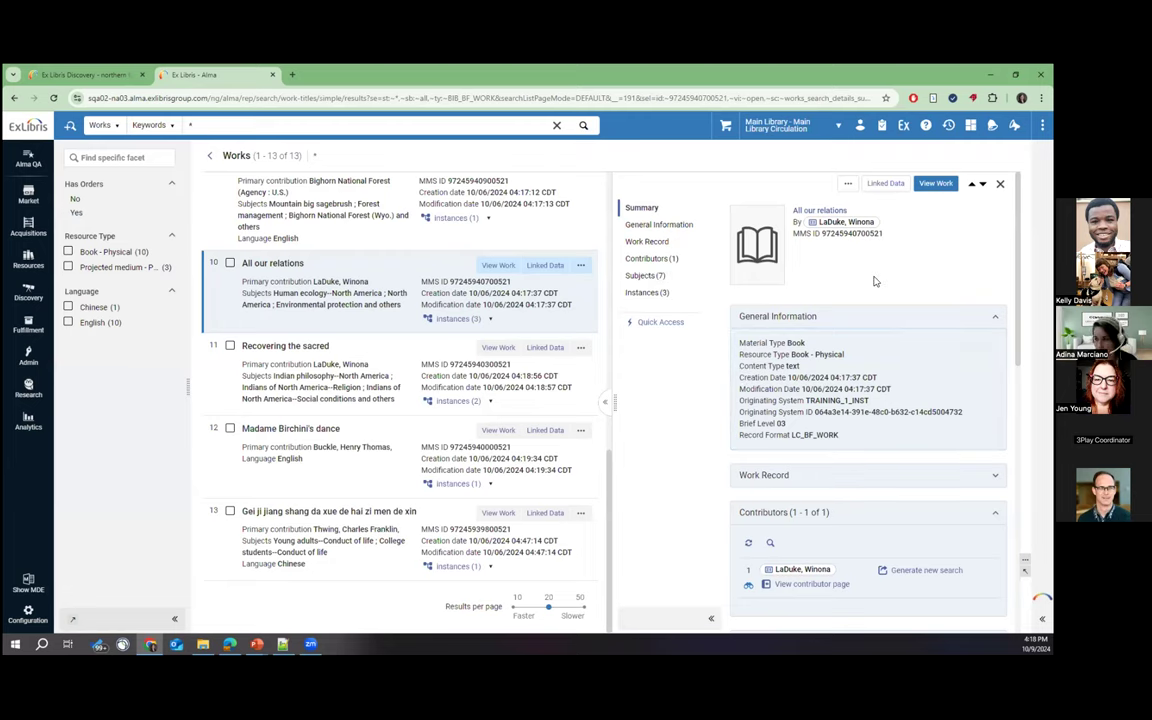
Review the full instances list of All our relations, and also show its instances as a new search.
left_click(660, 295)
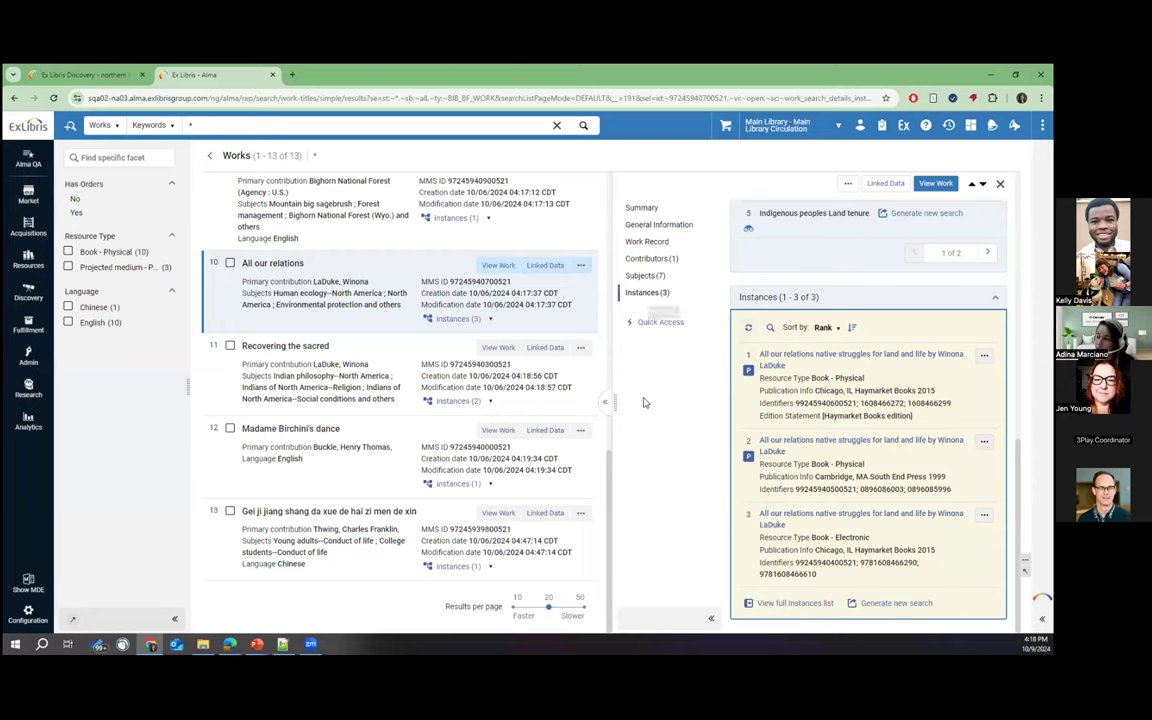
left_click_drag(607, 410, 537, 406)
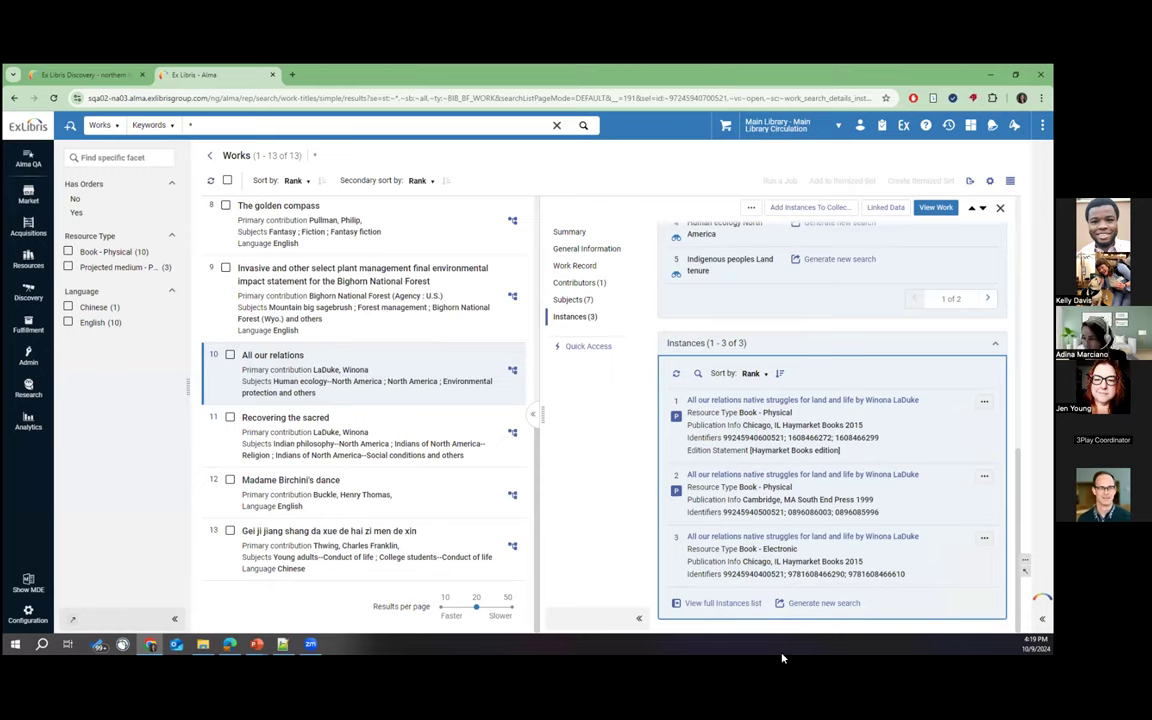
left_click(752, 604)
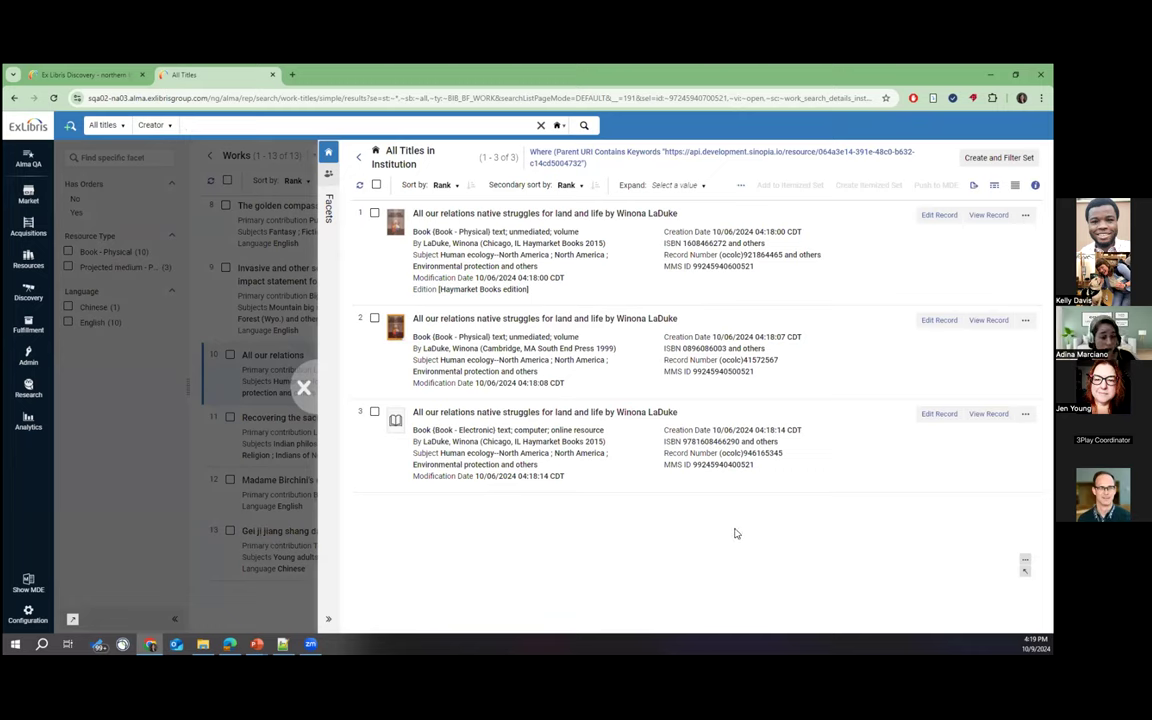
left_click(303, 387)
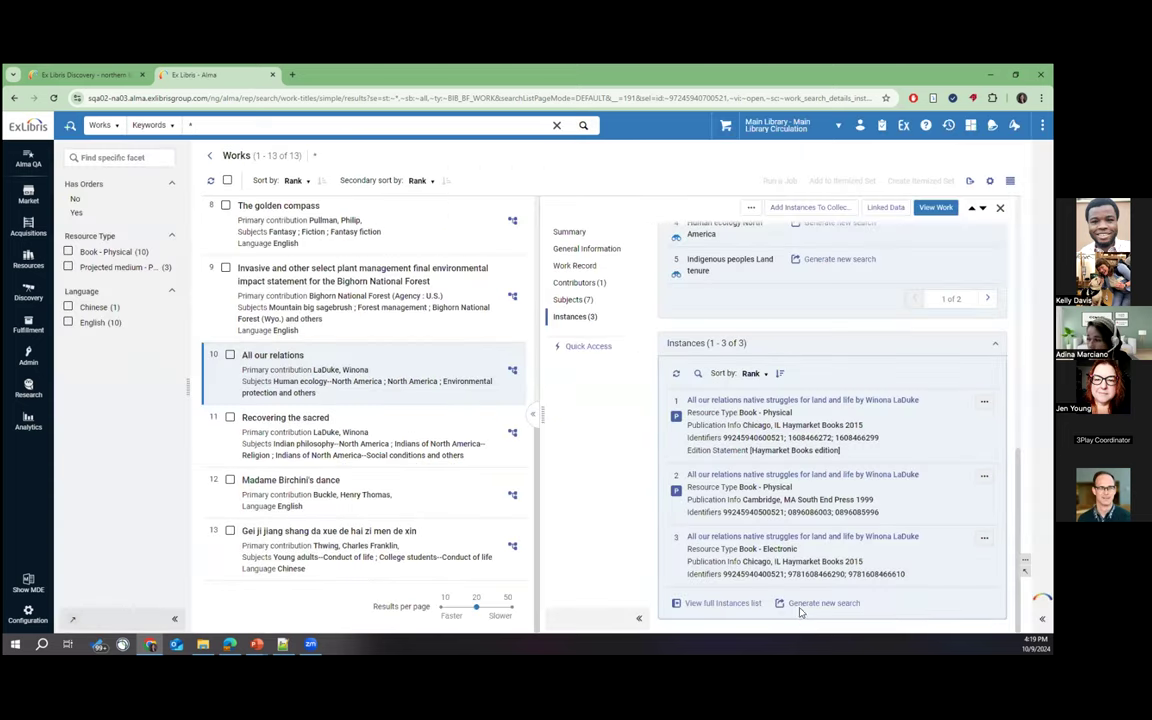
left_click(811, 605)
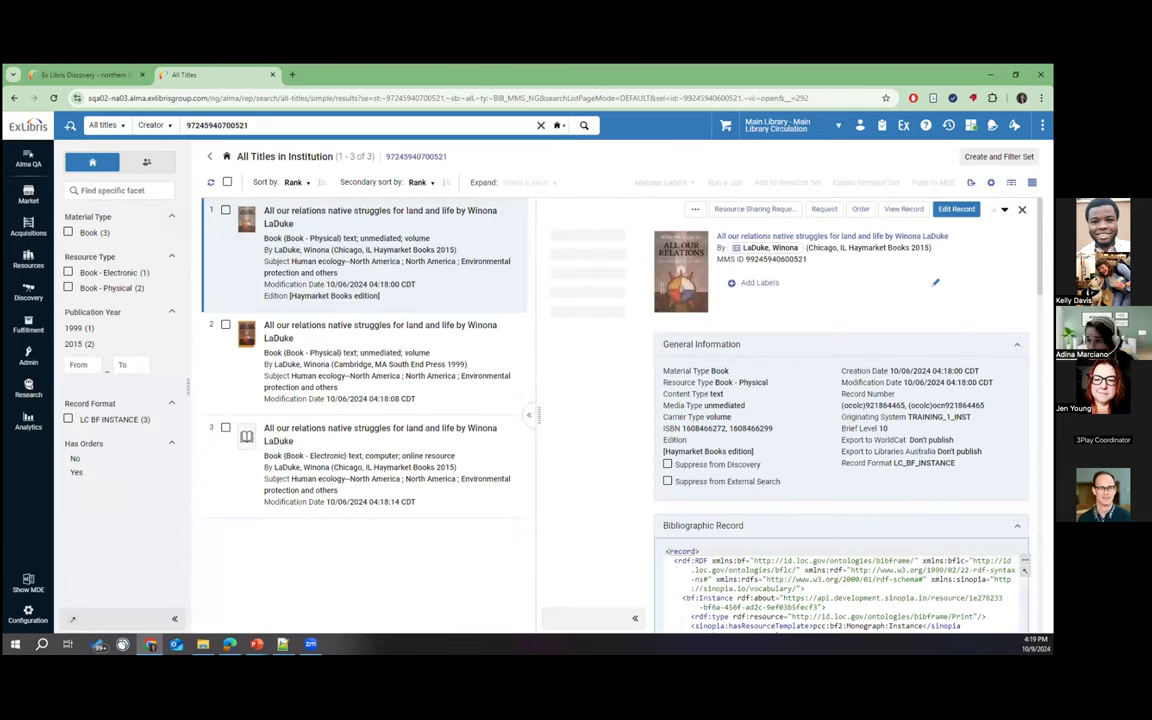
left_click(209, 156)
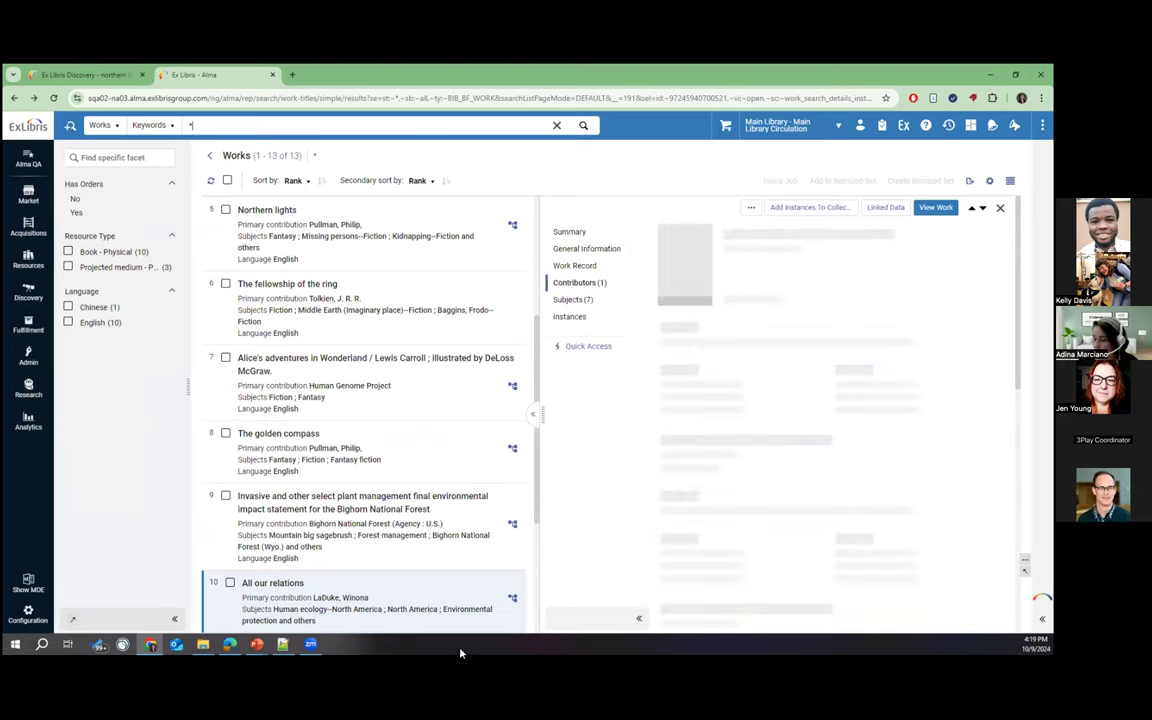
View the linked data list of the first instance of All our relations.
left_click(568, 318)
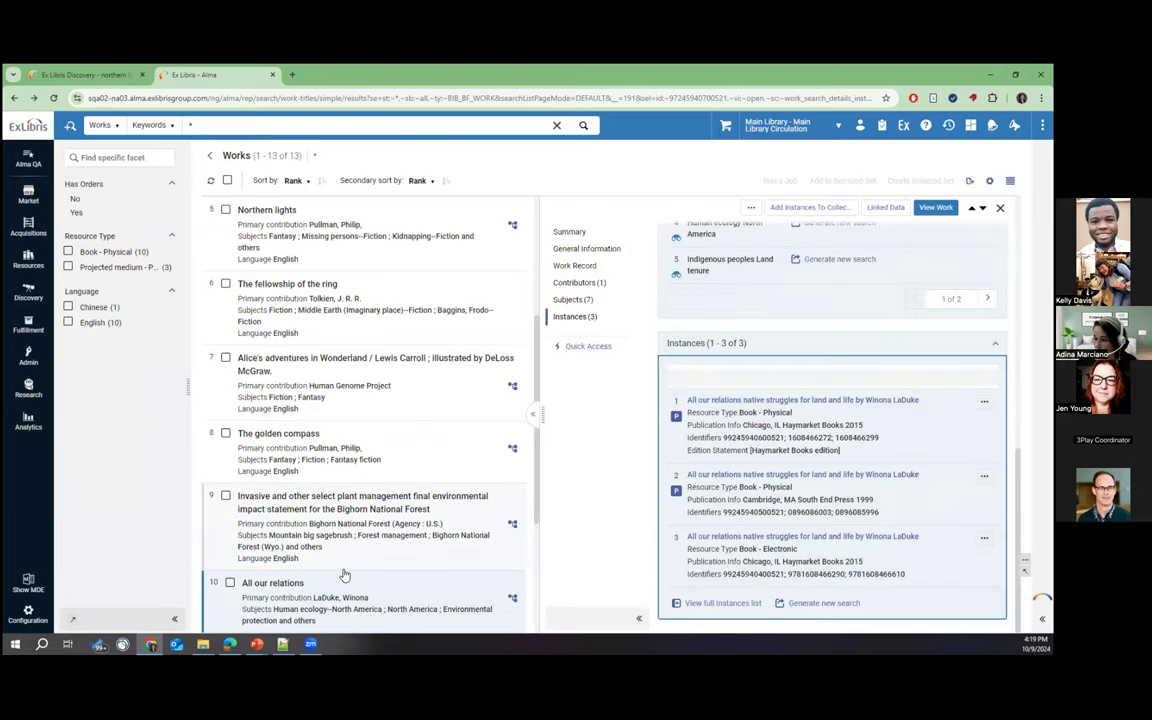
scroll(343, 575, "down", 3)
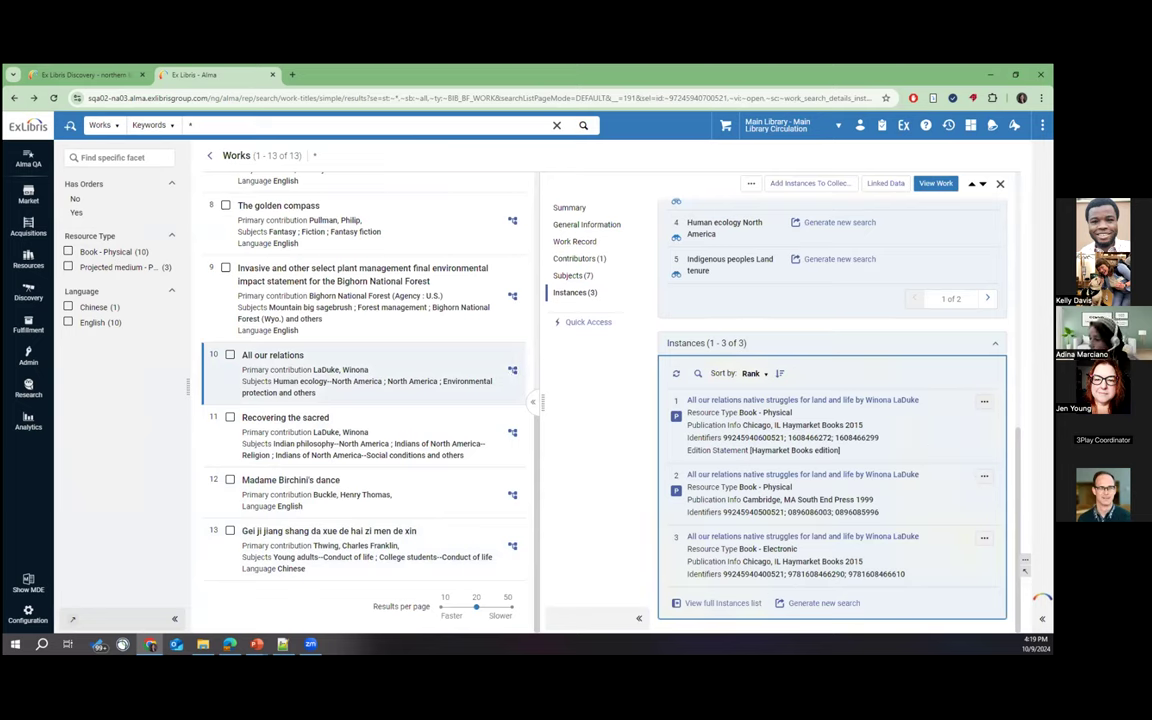
left_click(984, 401)
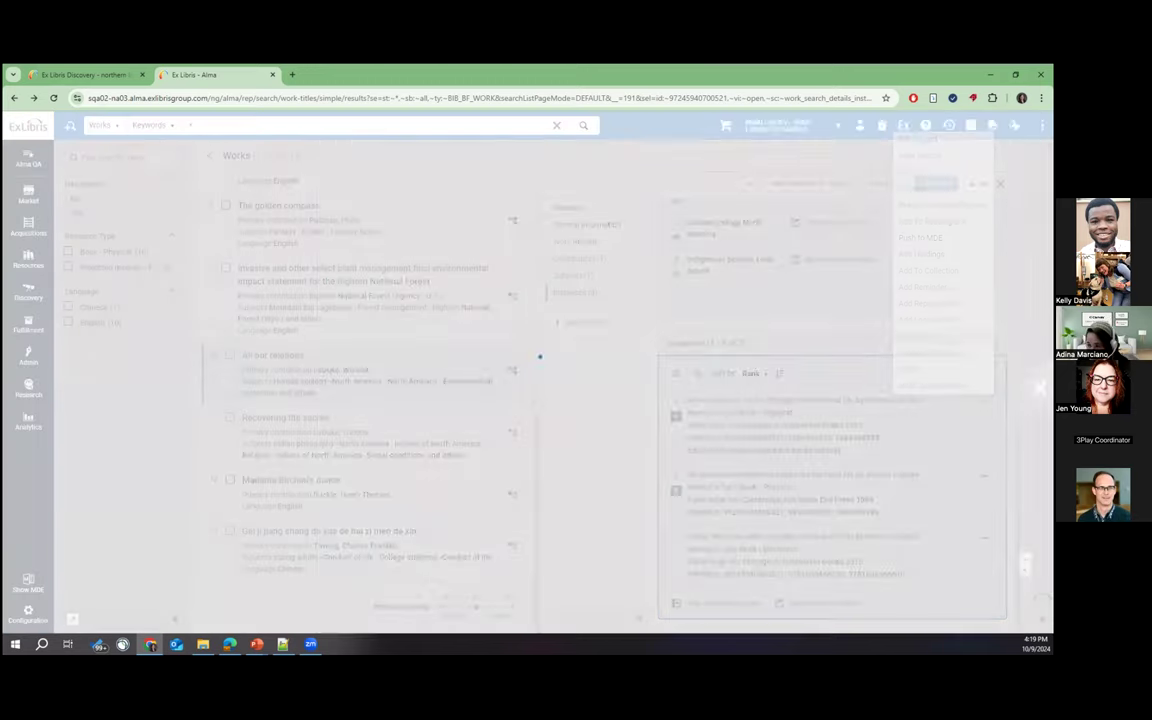
left_click(931, 303)
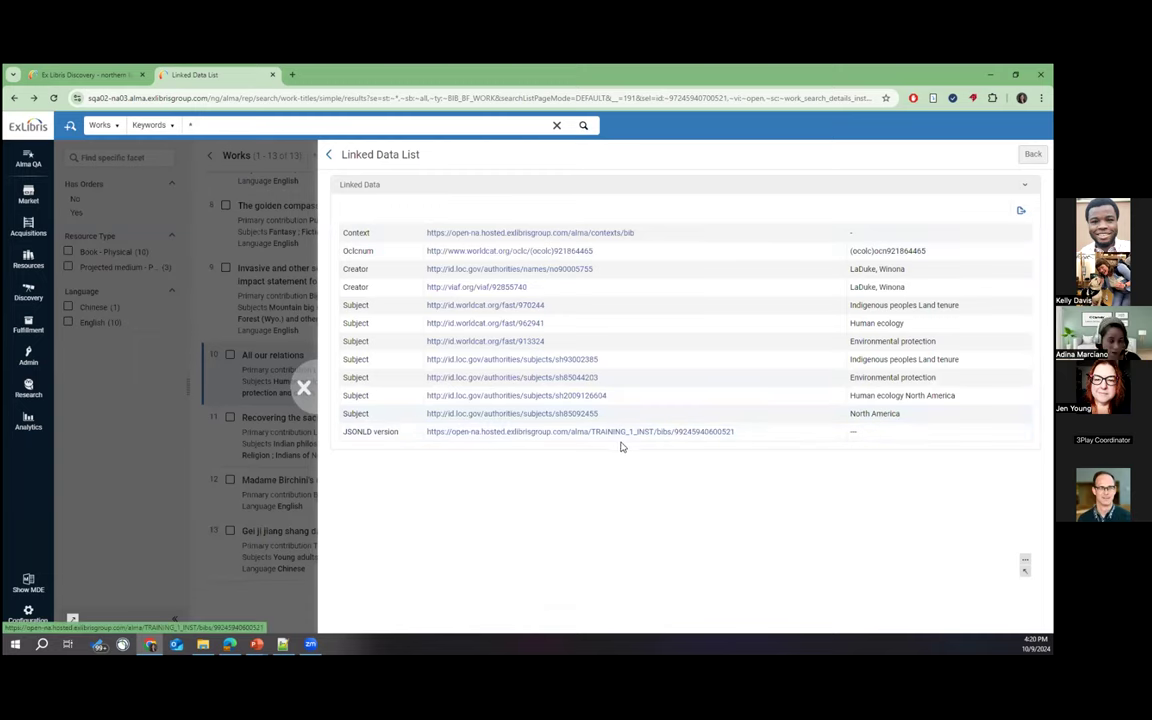
left_click(305, 390)
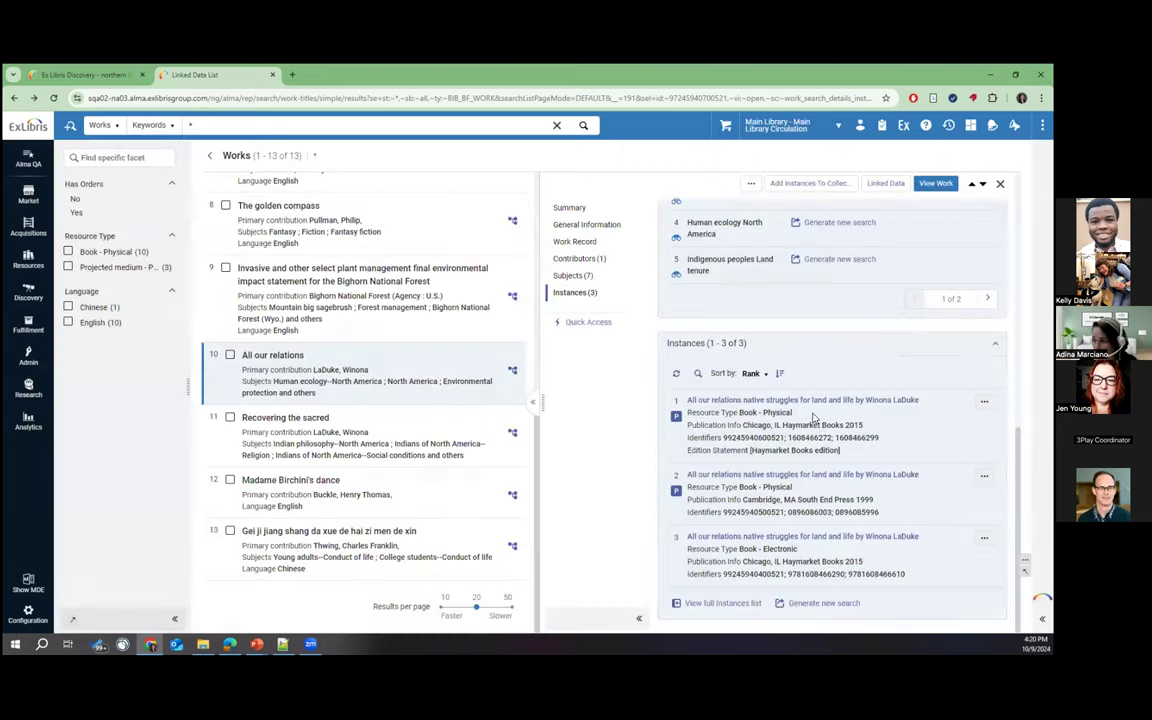
Add the instances of All our relations to the Digital Books - Fiction collection.
left_click(808, 184)
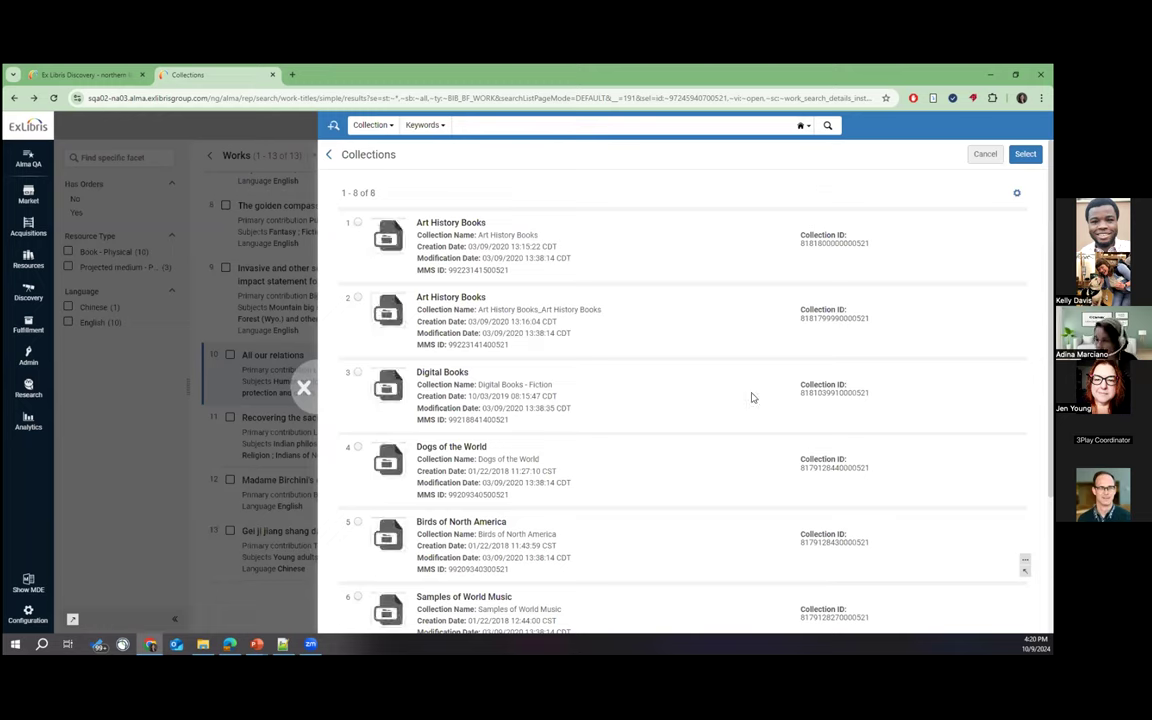
left_click(358, 373)
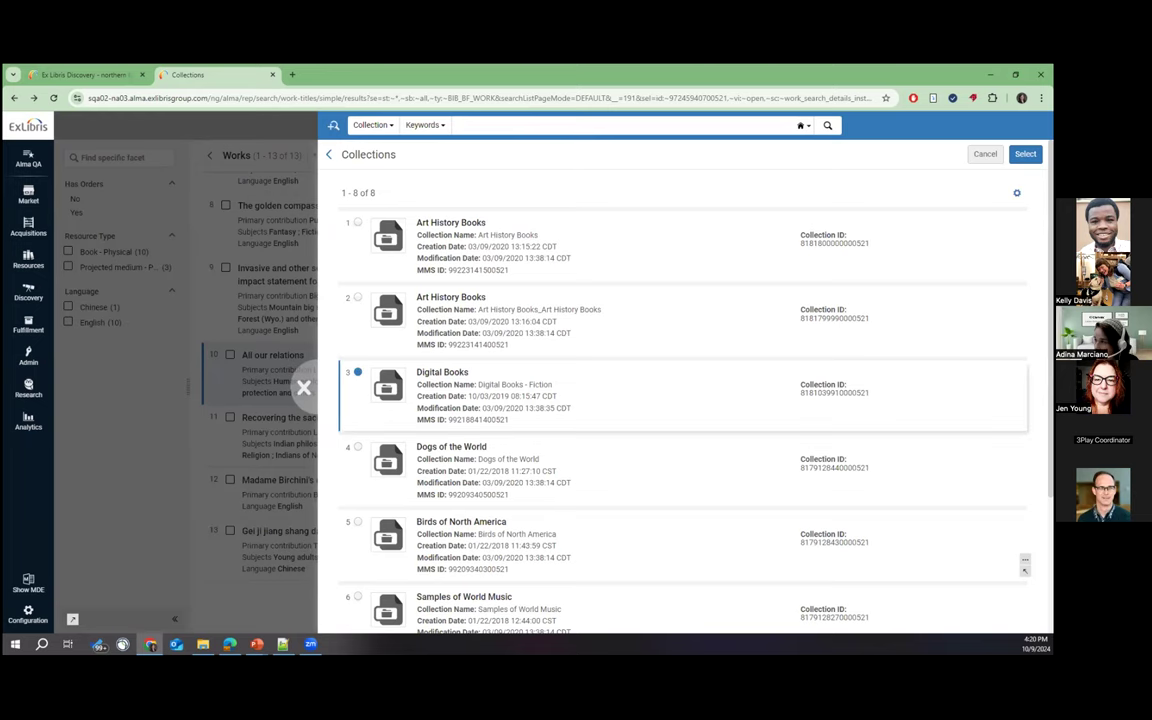
left_click(1025, 153)
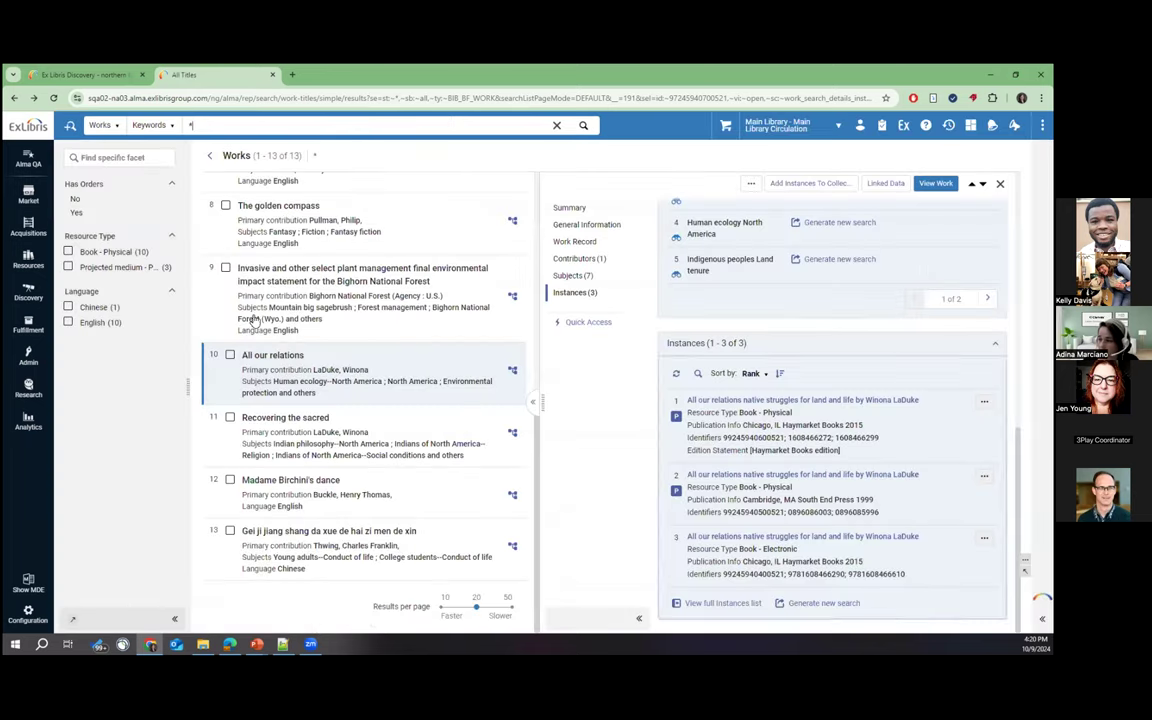
Expand the All our relations details to full width and restore the split view with a wider works list.
scroll(600, 448, "up", 1)
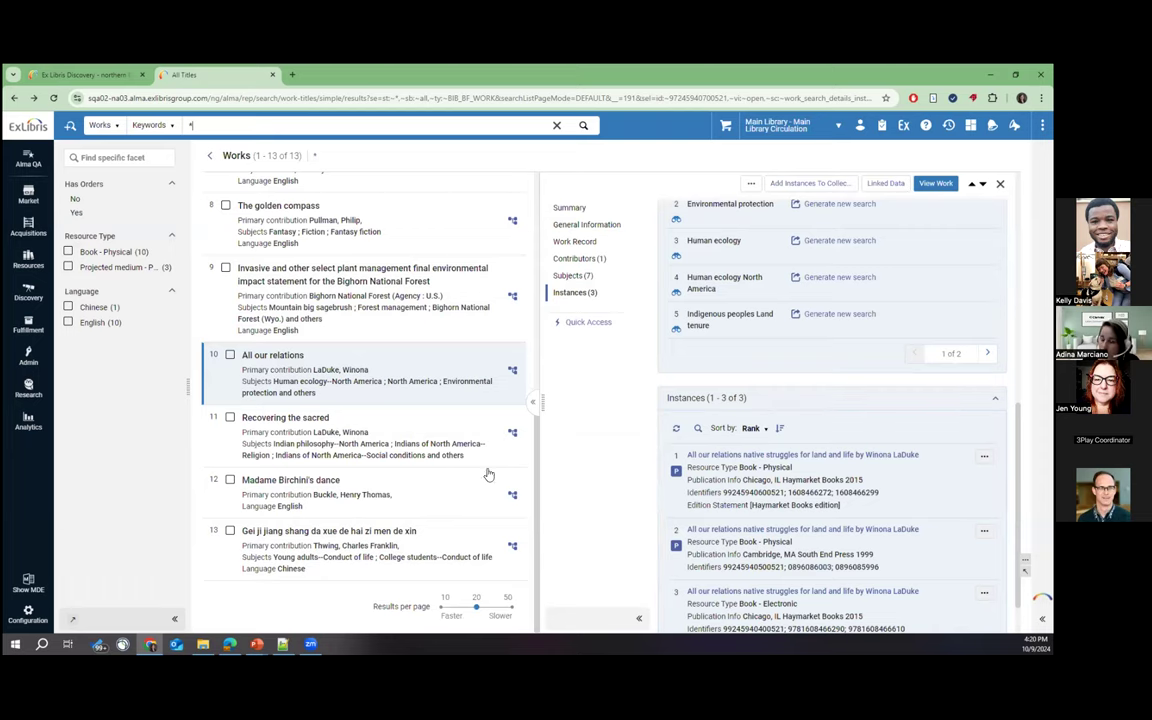
left_click(535, 406)
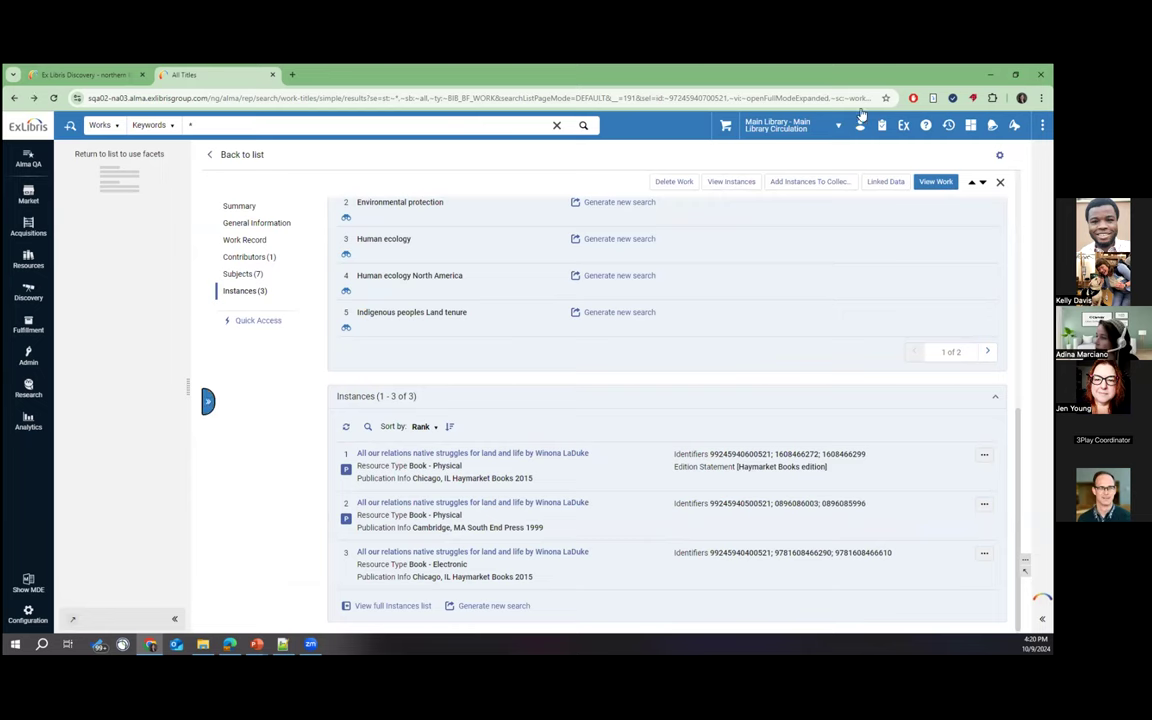
left_click(207, 401)
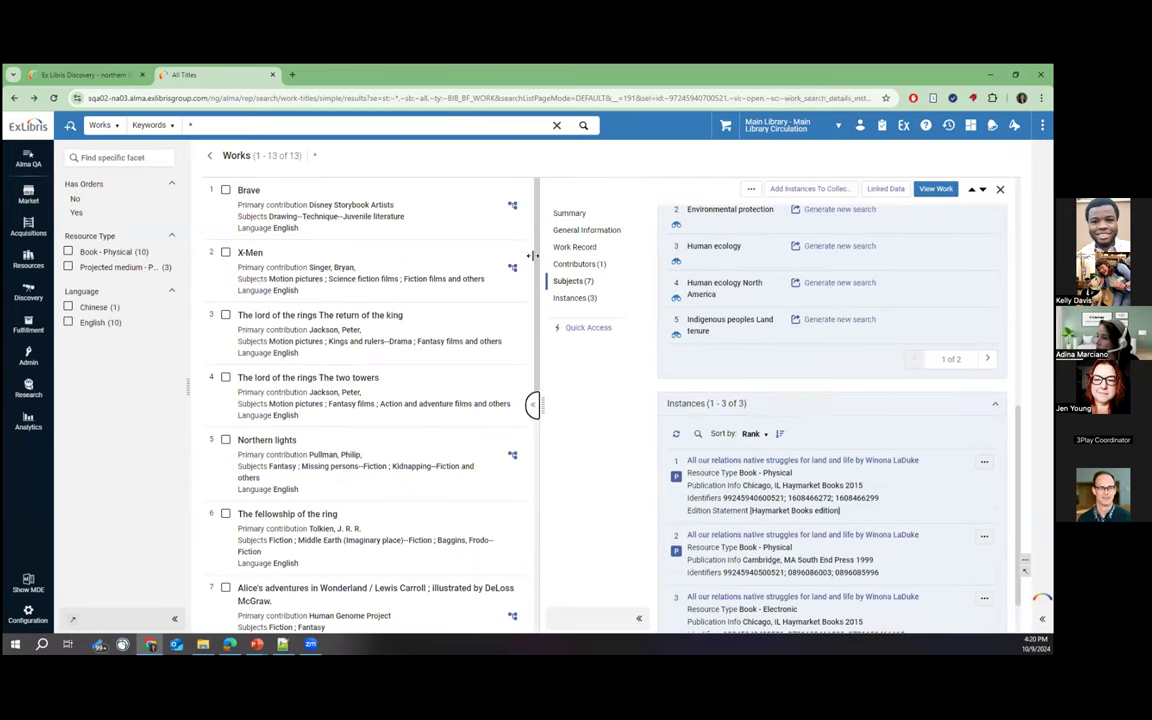
left_click(533, 404)
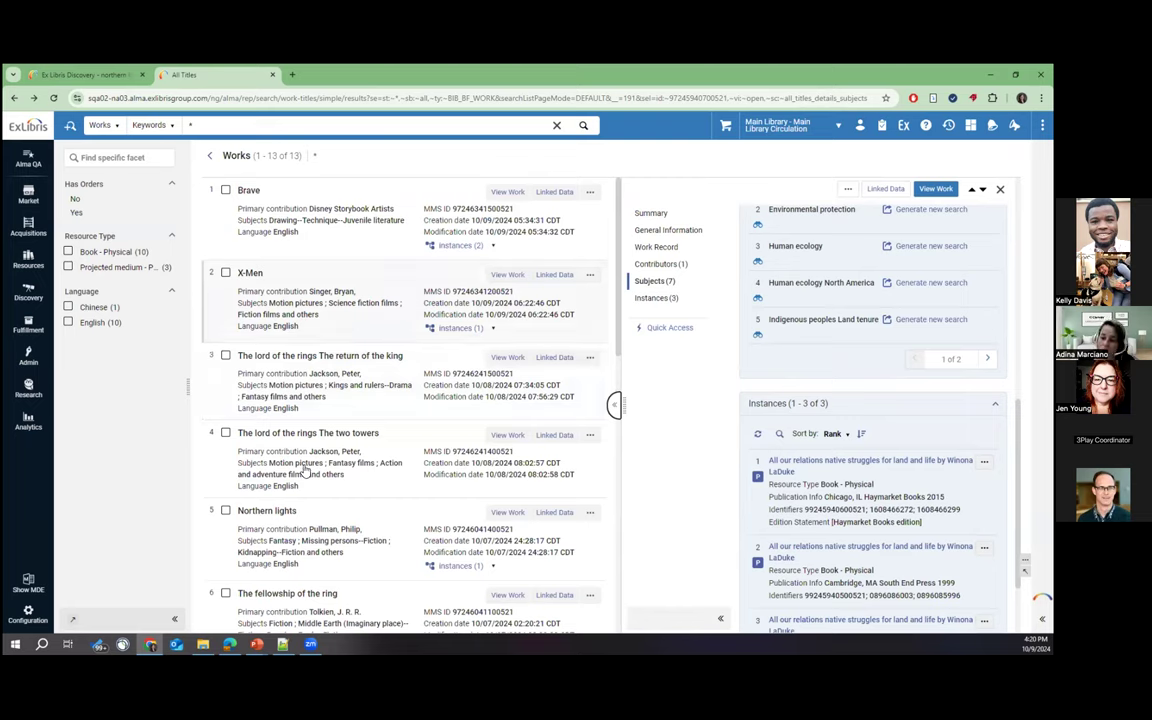
Examine the subjects, related works and second page of contributors for The lord of the rings The return of the king.
left_click(293, 366)
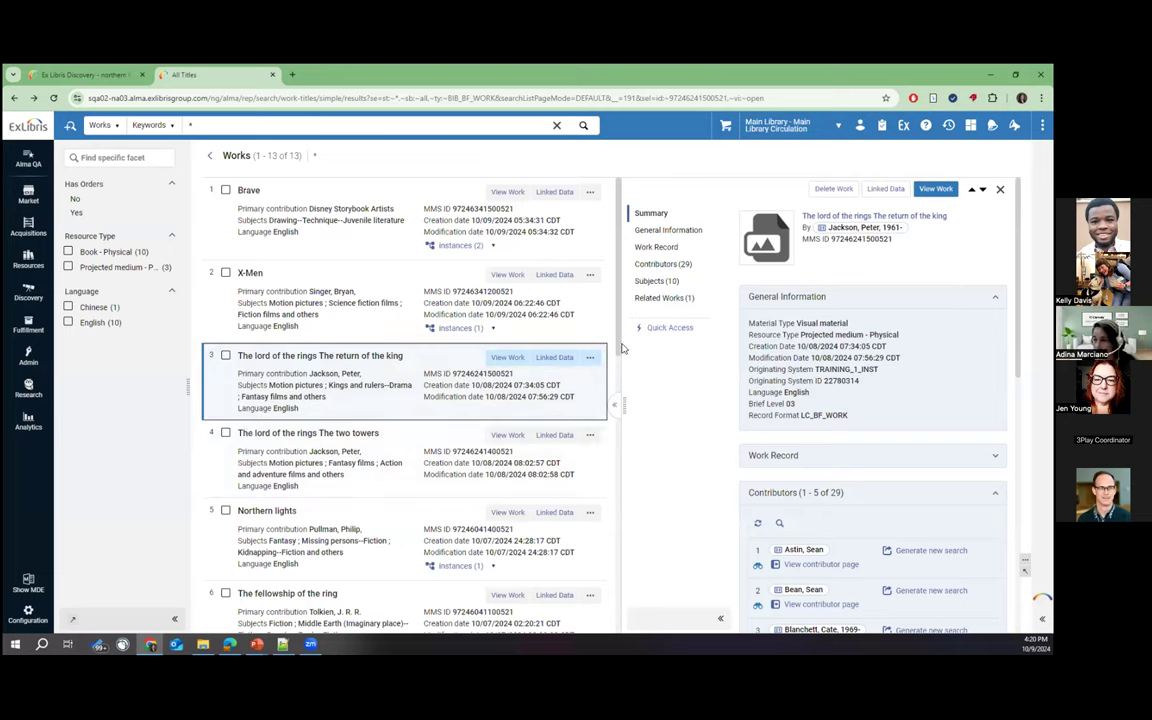
left_click(660, 281)
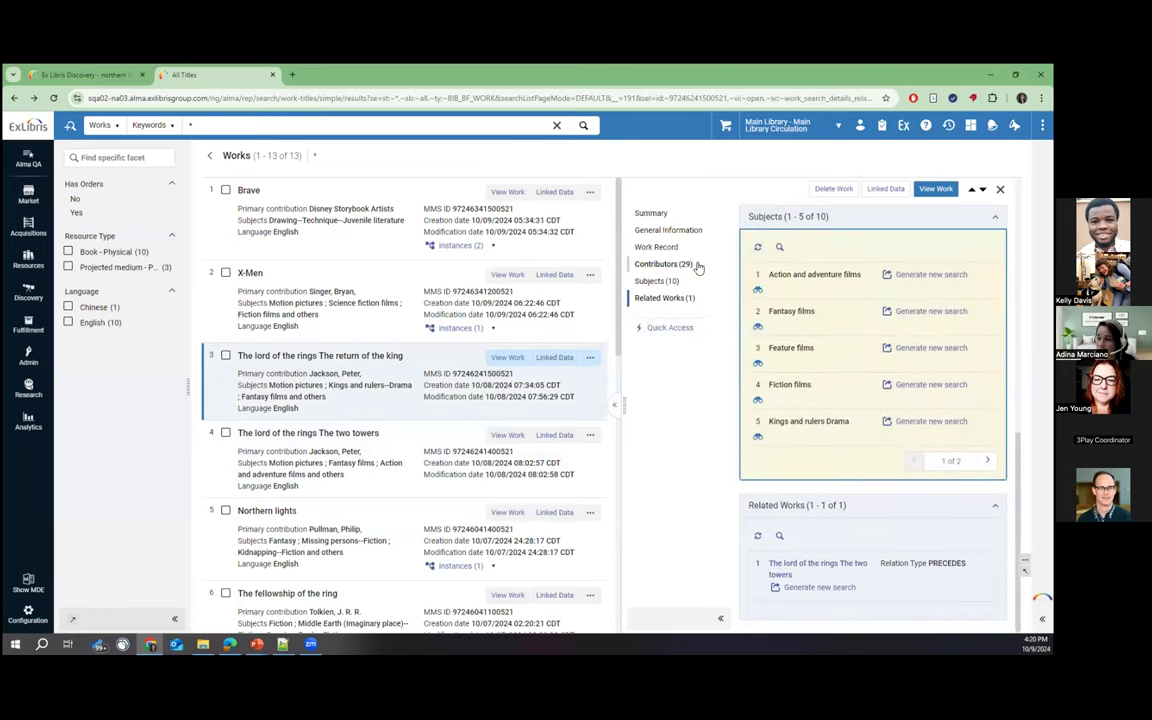
scroll(828, 337, "up", 4)
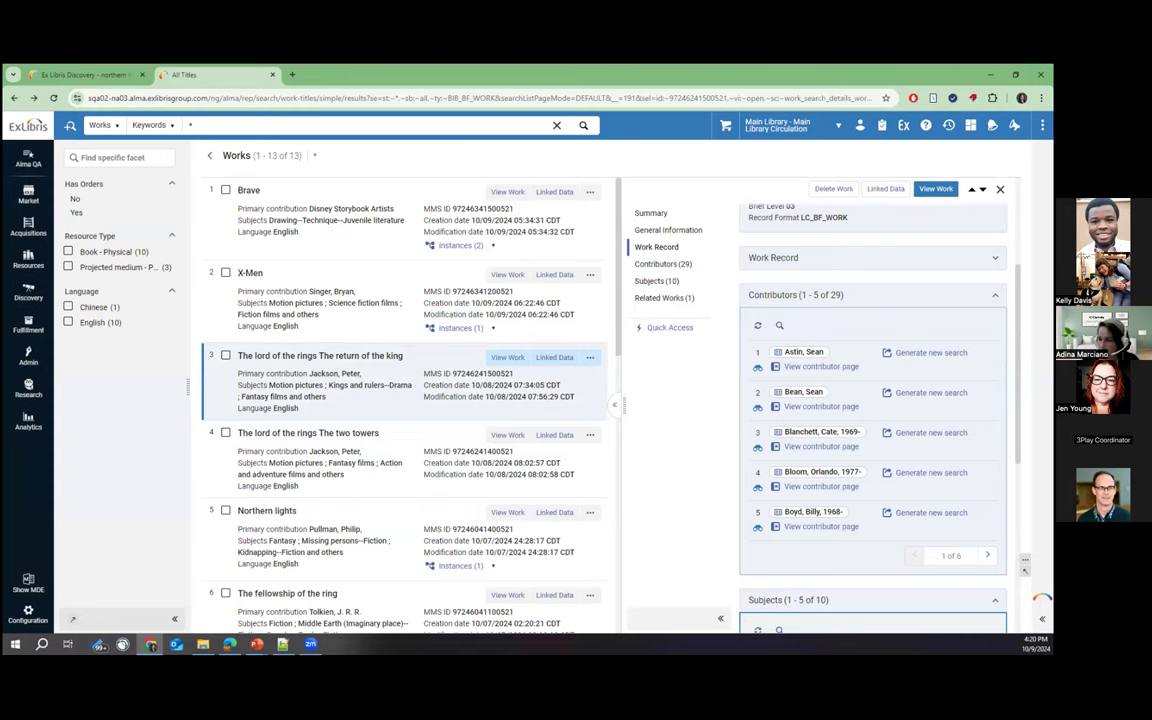
left_click(987, 555)
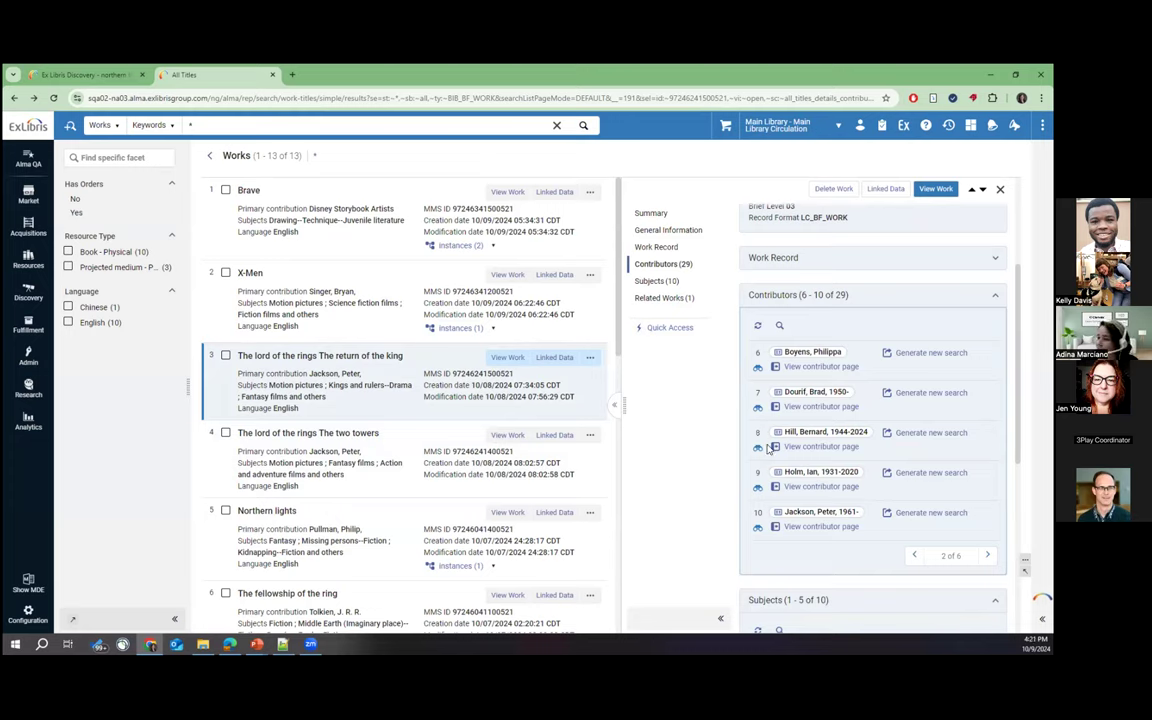
View the related works of The lord of the rings The return of the king and search its contributors for "ian".
left_click(678, 300)
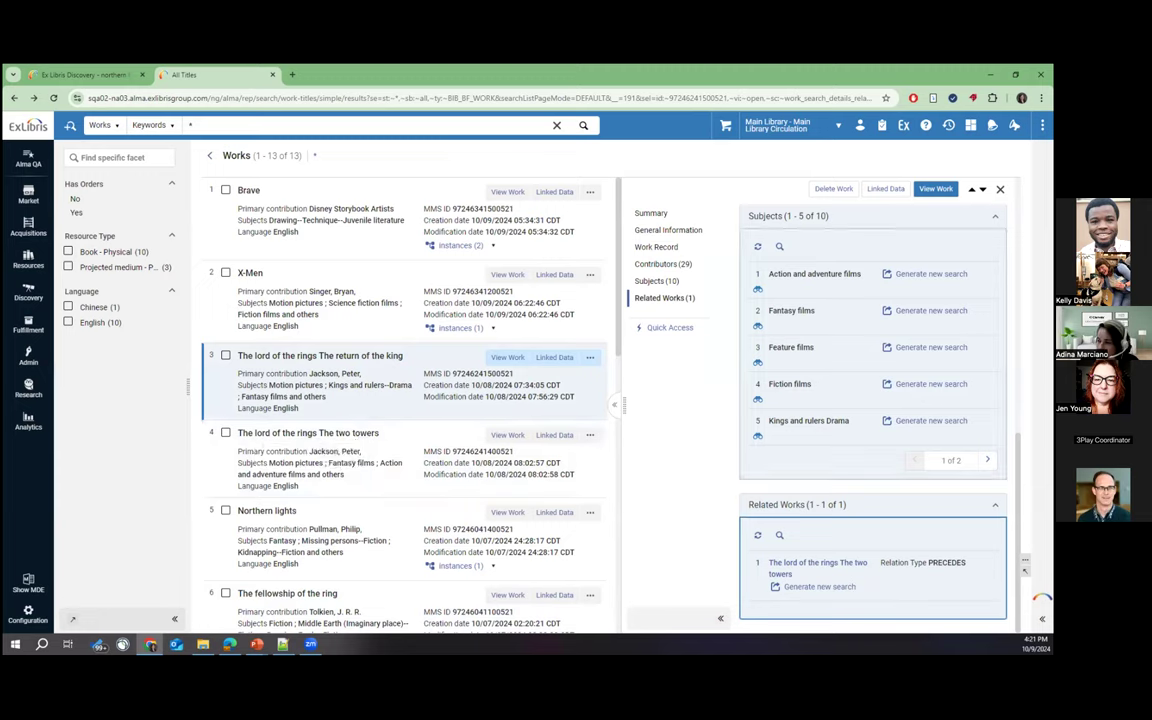
scroll(866, 380, "up", 3)
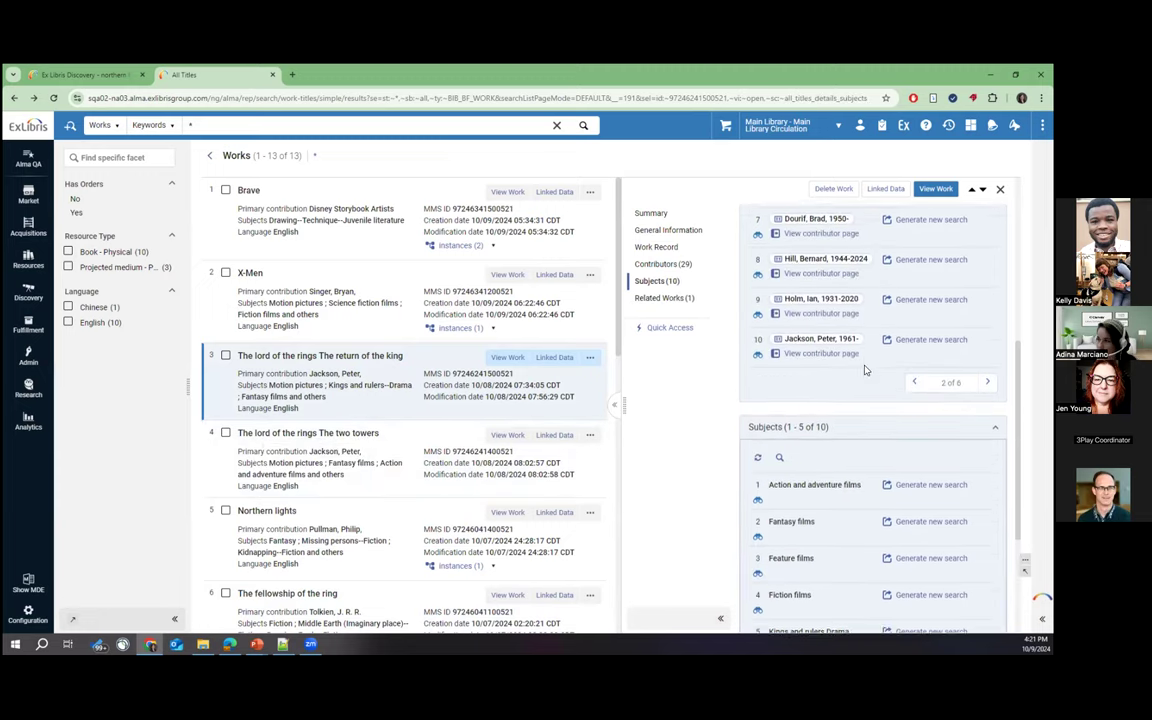
scroll(823, 340, "up", 1)
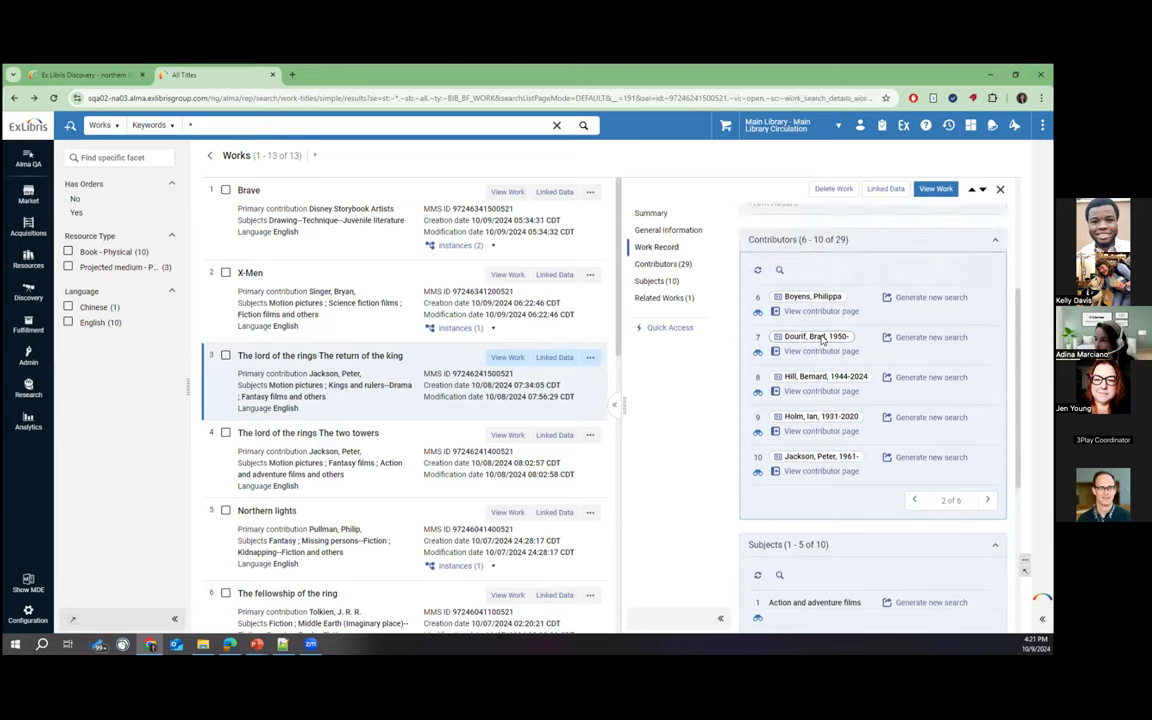
left_click(779, 270)
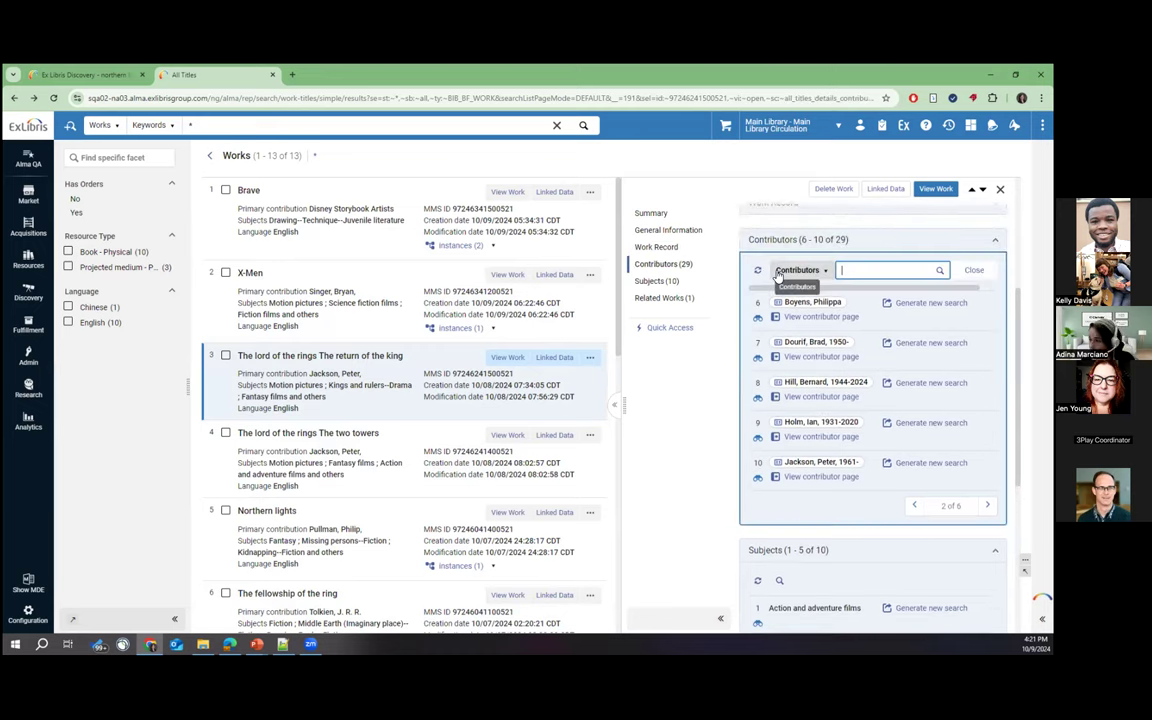
type("ian")
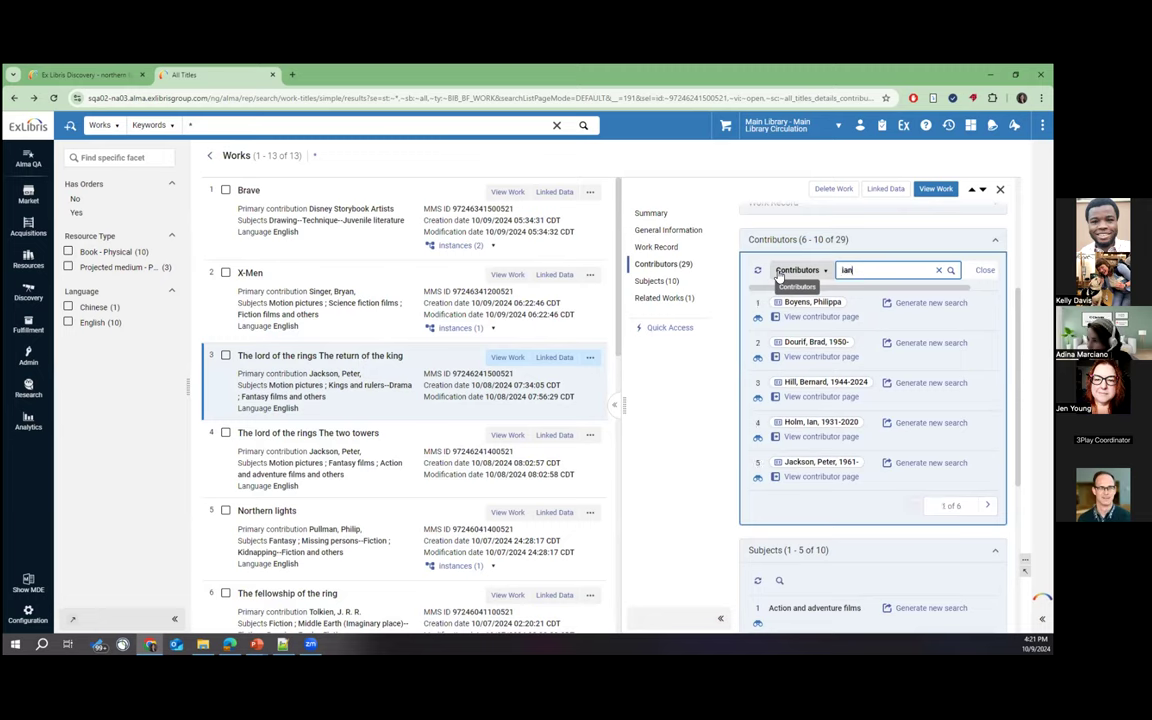
key("Return")
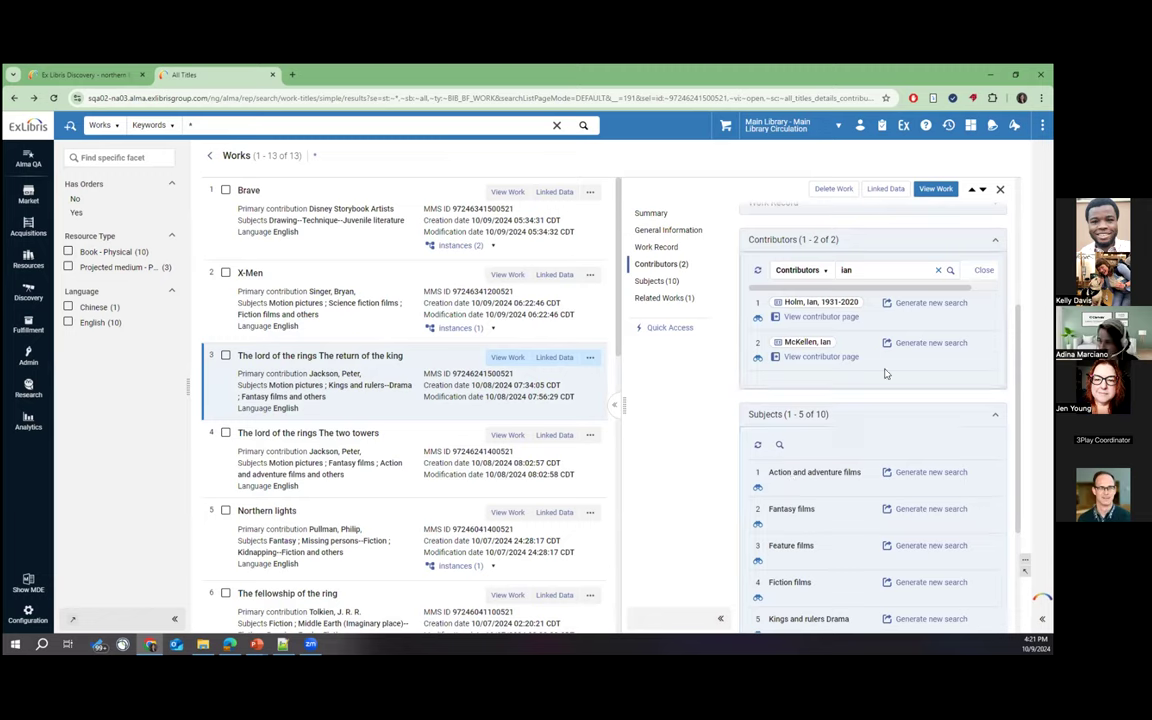
Open Ian McKellen's contributor page and view the titles he contributed to.
left_click(808, 346)
left_click(809, 353)
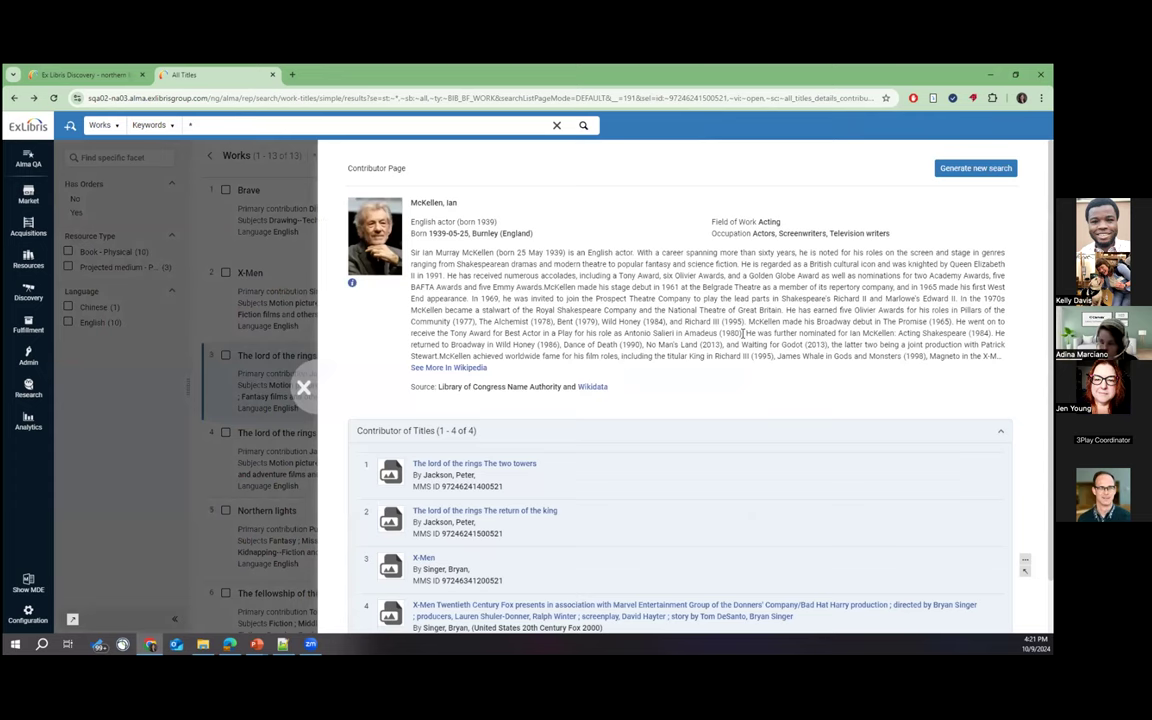
scroll(700, 410, "down", 2)
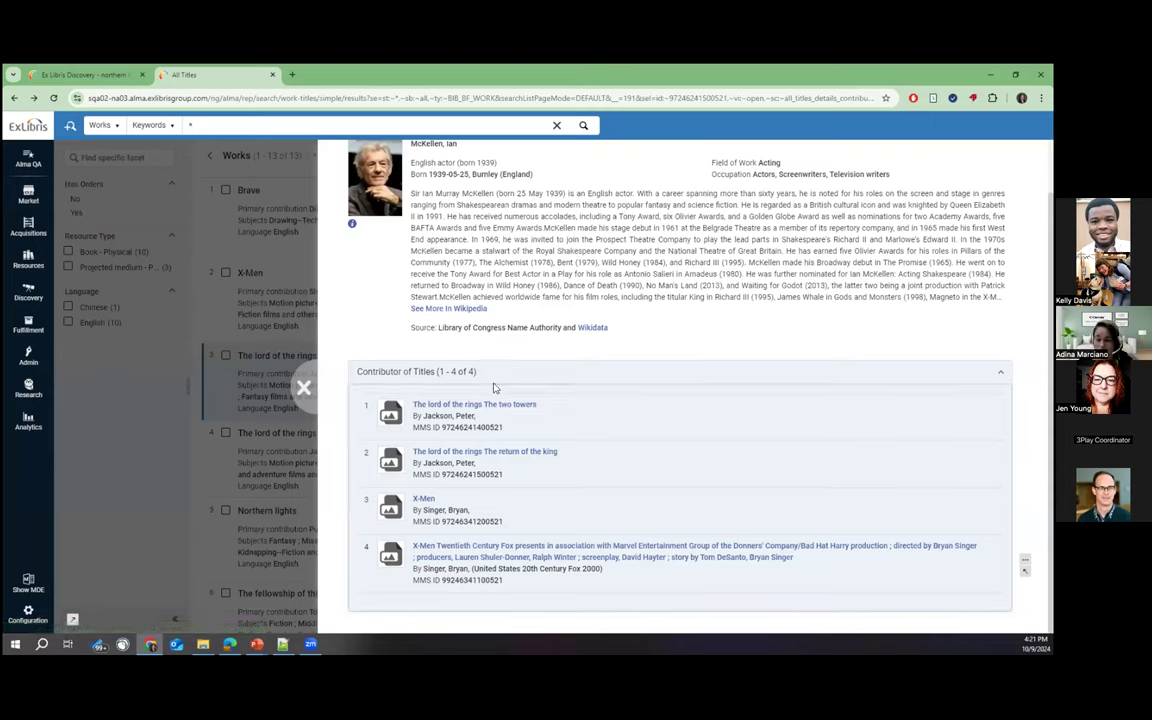
Open the X-Men Twentieth Century Fox record from McKellen's titles and view its contributors.
left_click(465, 562)
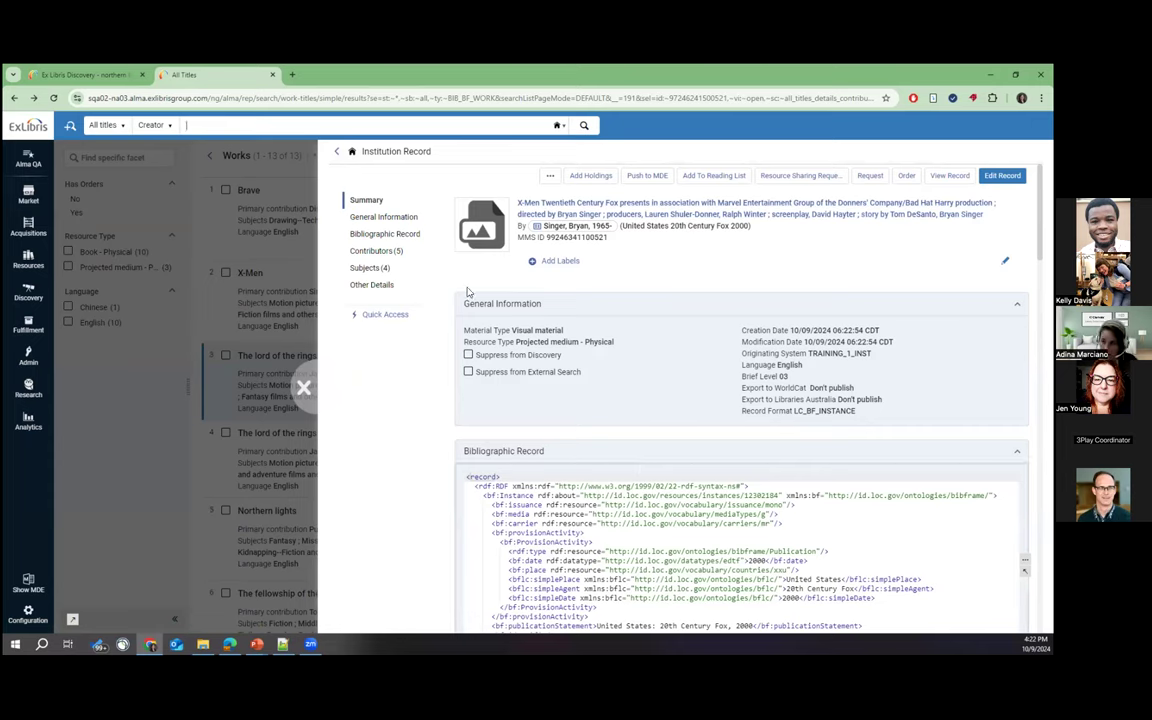
left_click(403, 242)
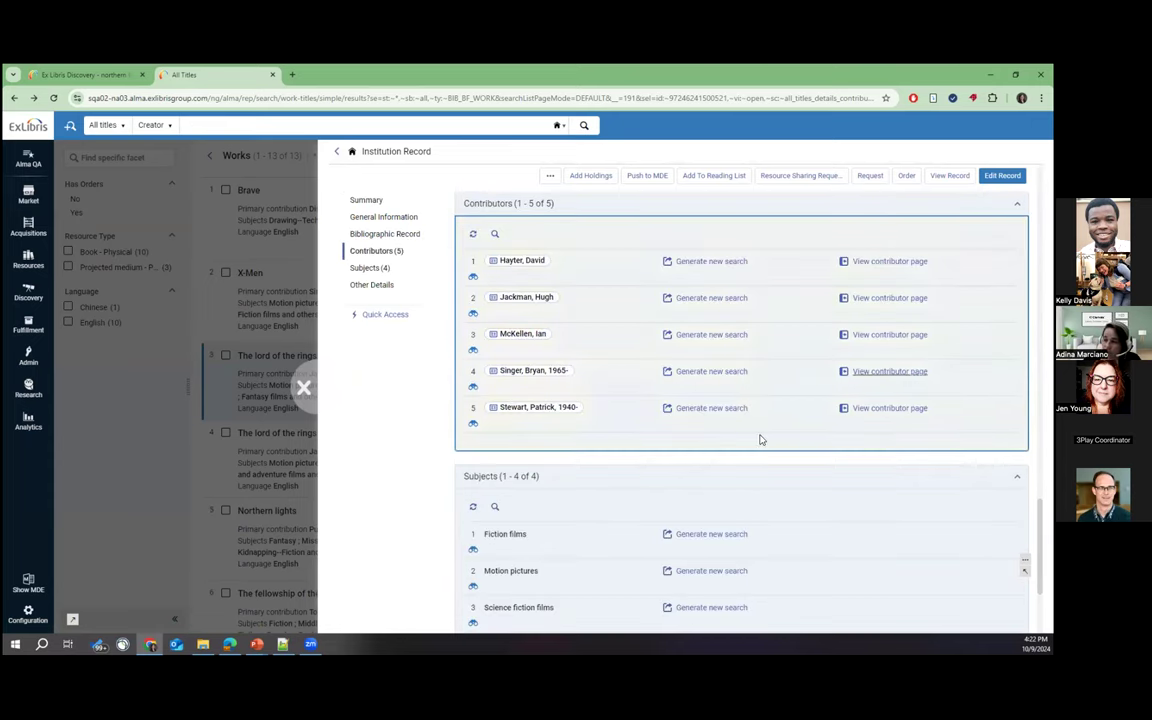
scroll(644, 399, "up", 2)
scroll(644, 399, "up", 1)
scroll(560, 340, "down", 2)
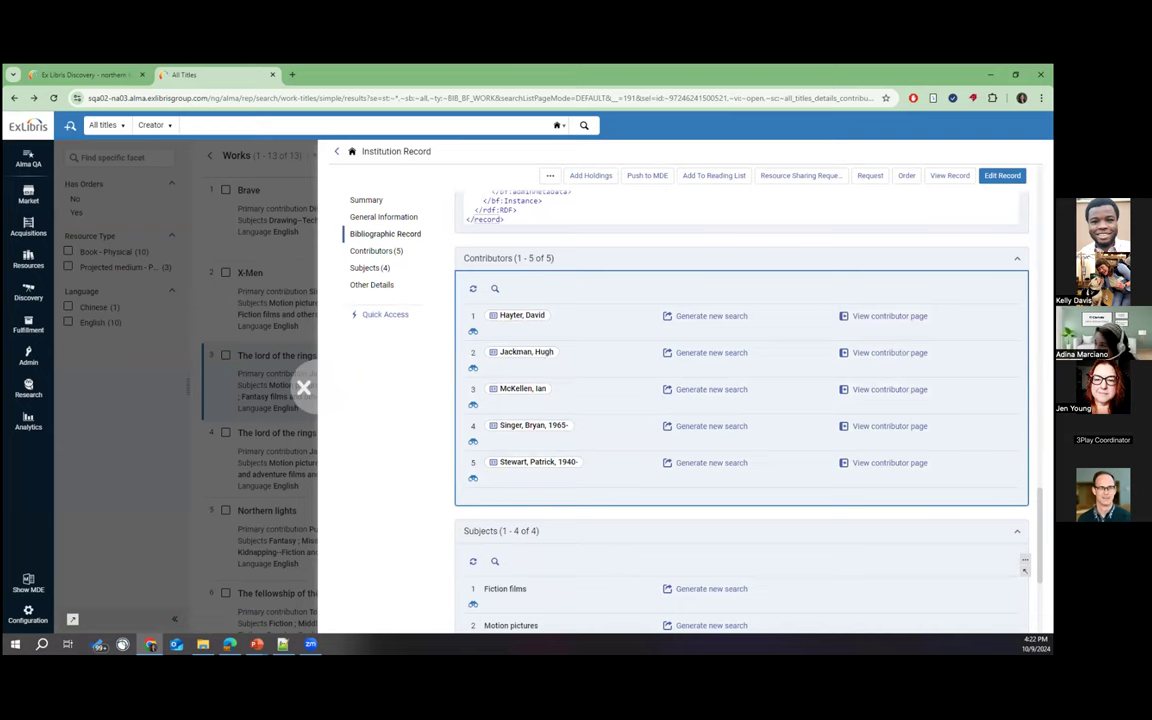
View Hugh Jackman's contributor page and open the Les misérables videorecording record from his titles.
left_click(889, 353)
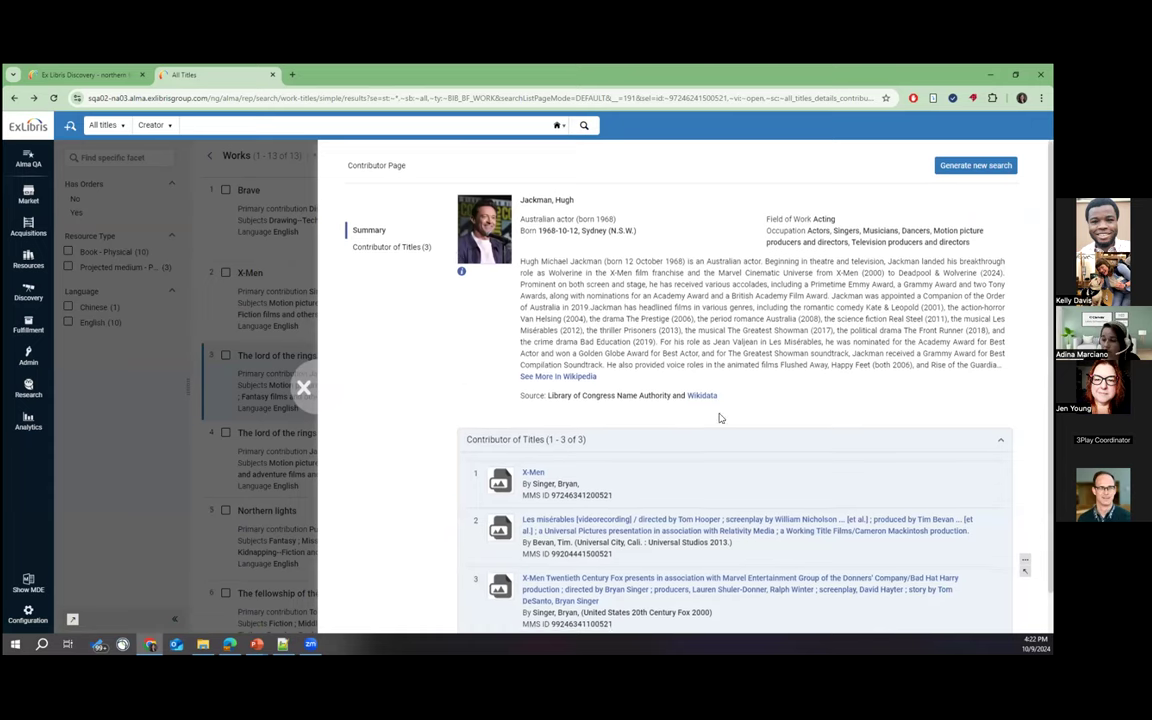
scroll(720, 416, "down", 1)
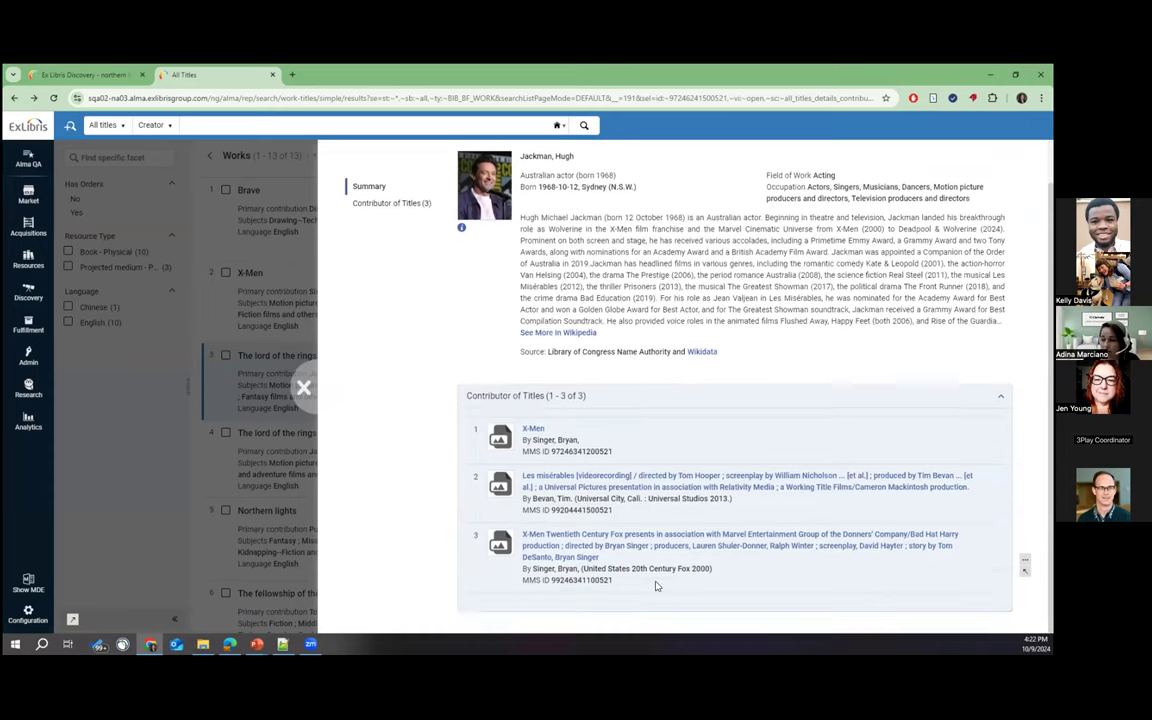
left_click(603, 491)
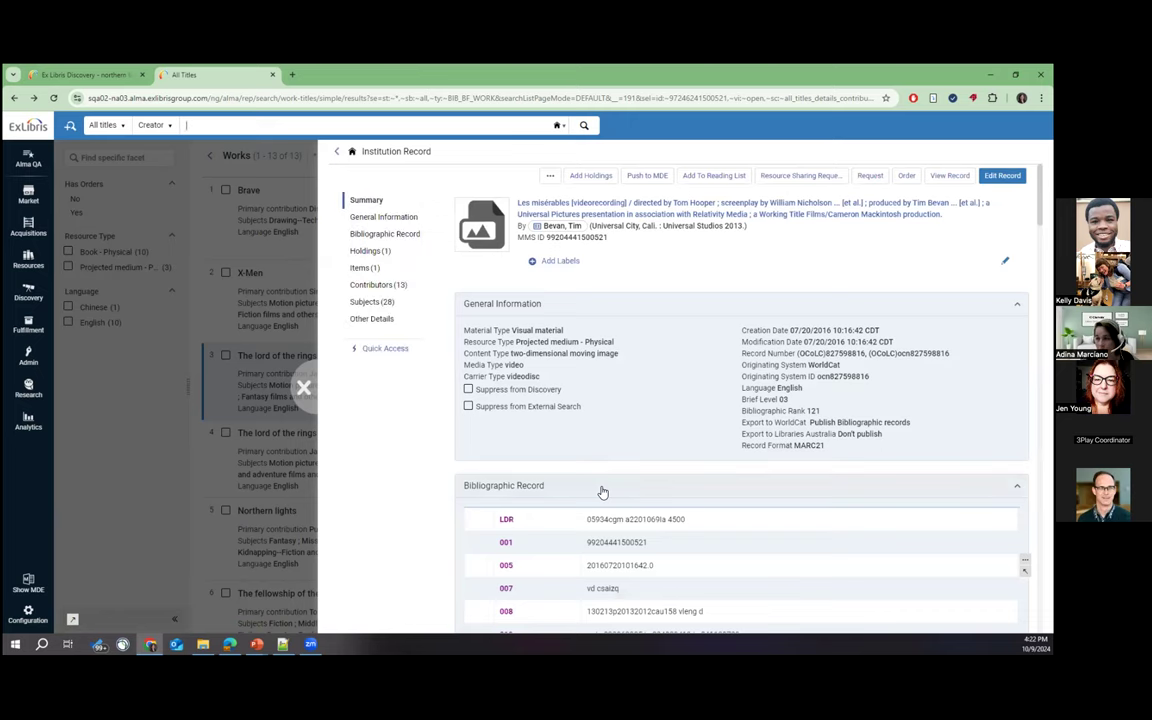
scroll(605, 485, "down", 1)
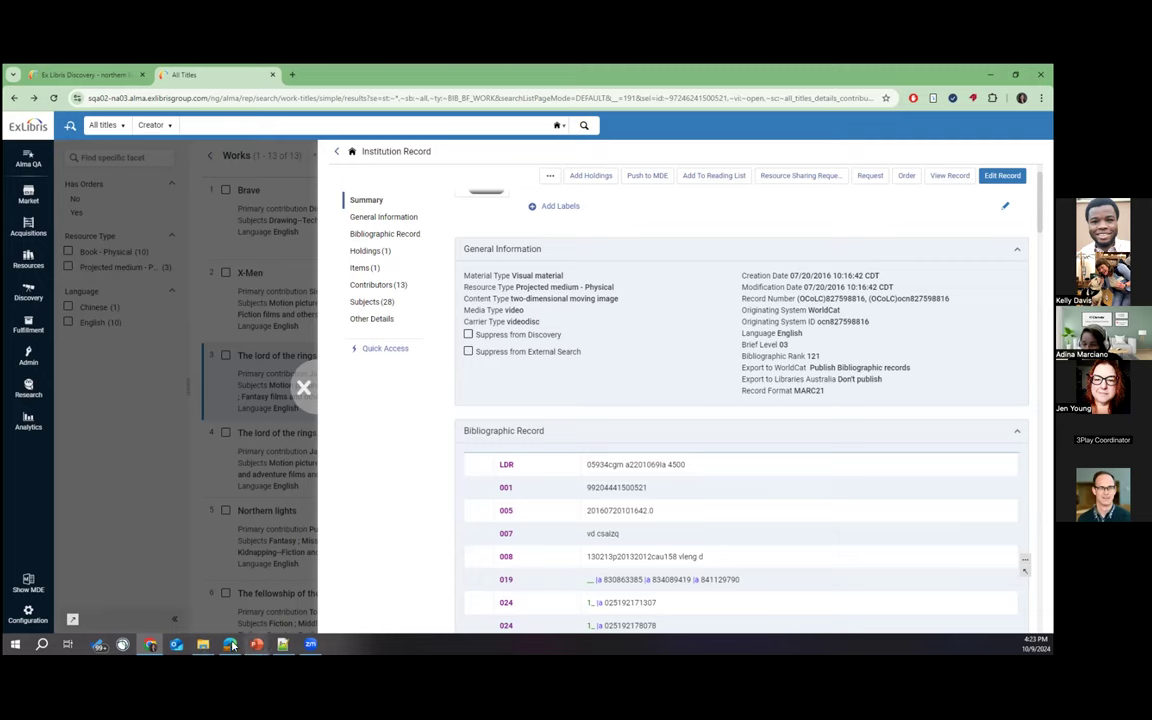
Switch to the running PowerPoint slide show and advance to the Upcoming Developments slide.
mouse_move(256, 648)
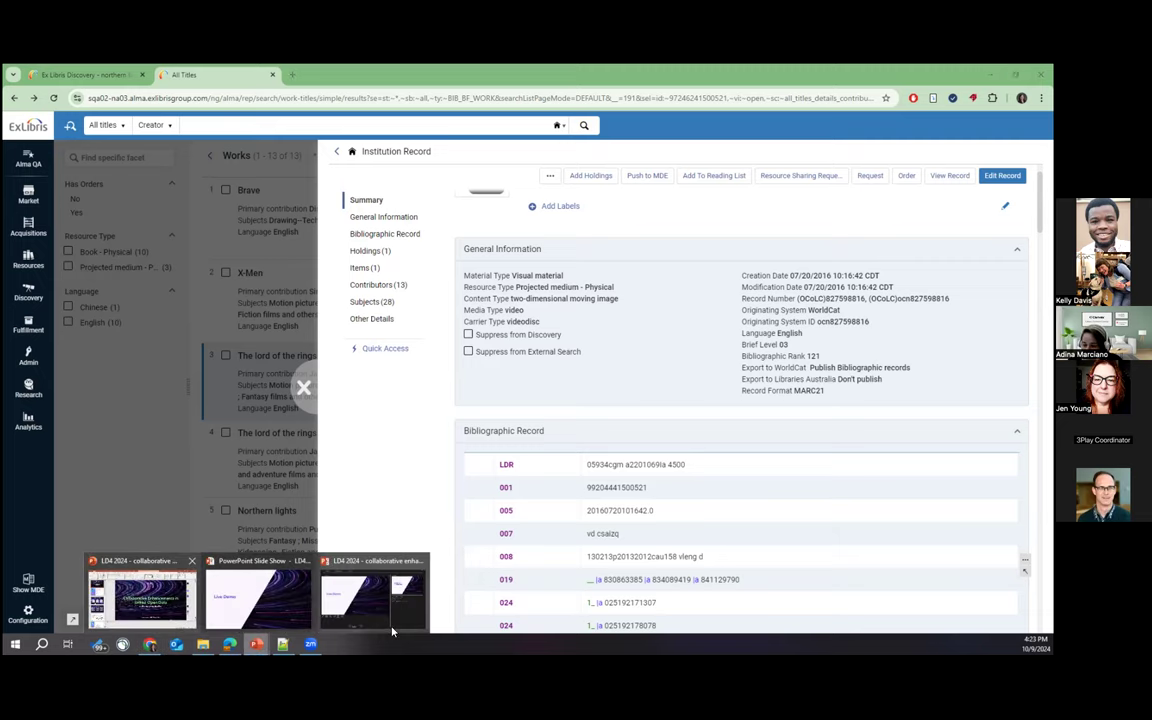
left_click(258, 597)
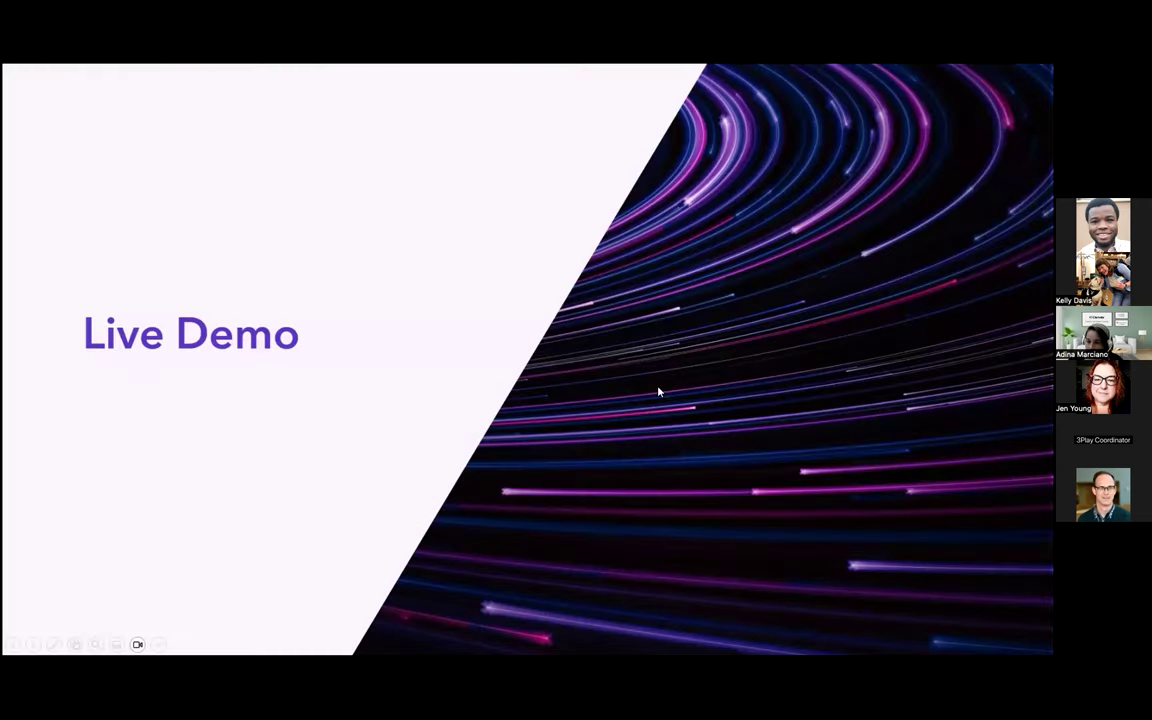
key("Right")
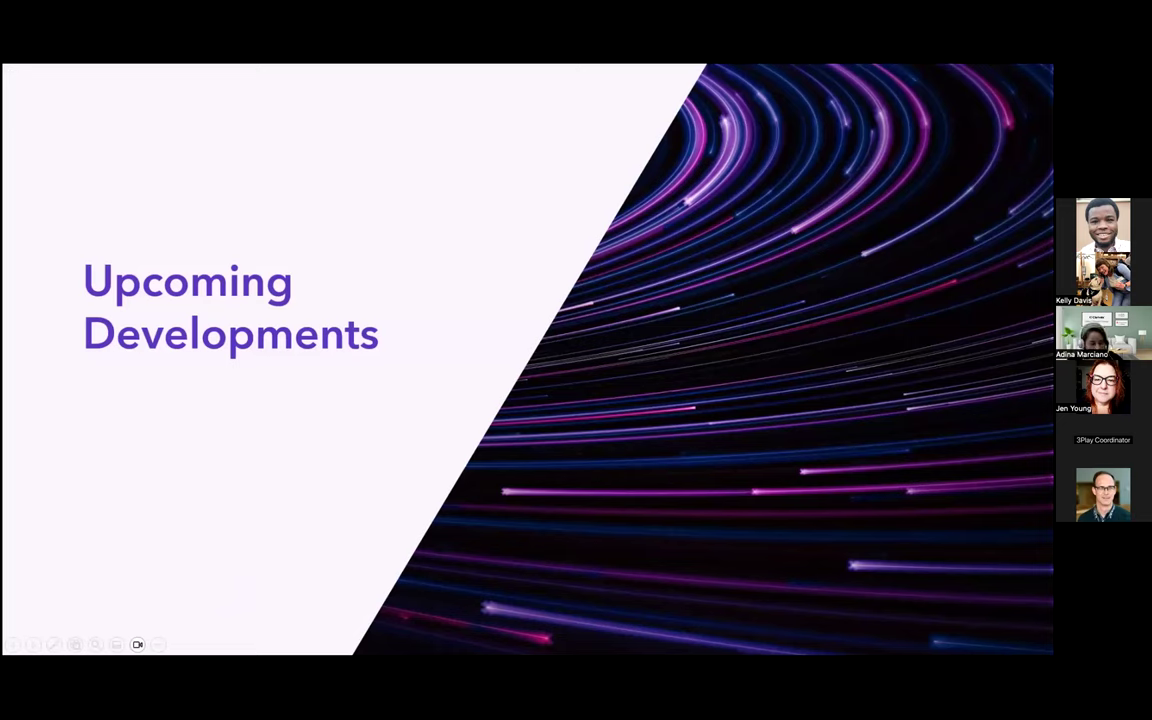